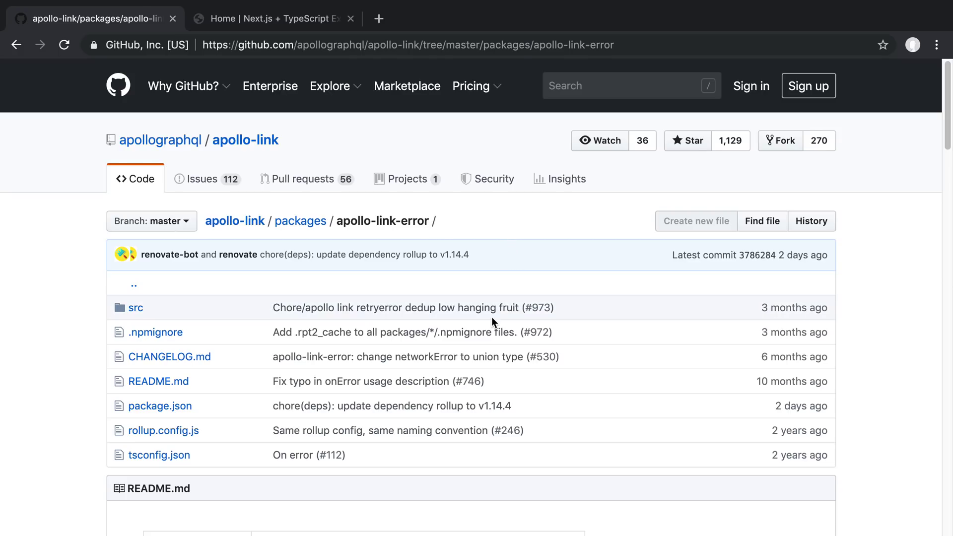
scroll(491, 318, down, 2)
scroll(491, 318, down, 3)
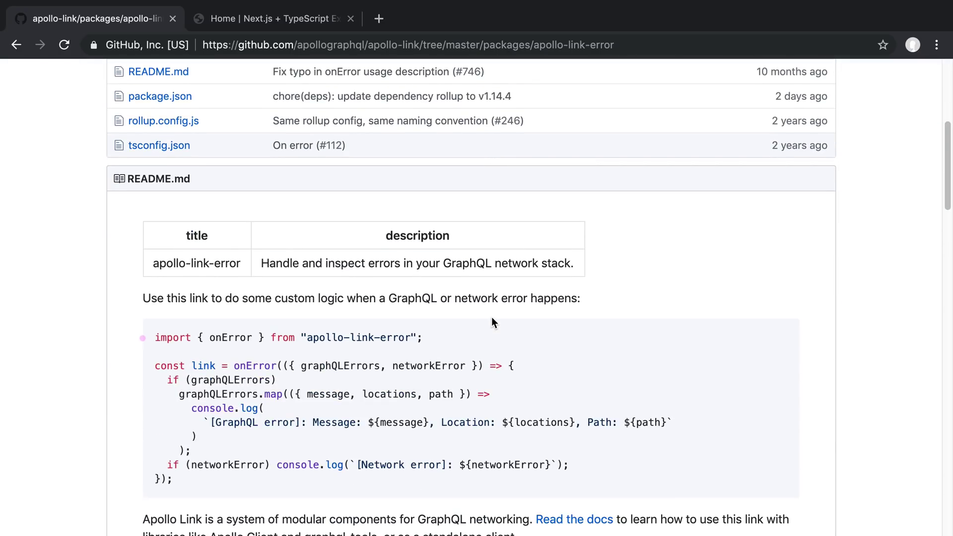
scroll(491, 322, down, 1)
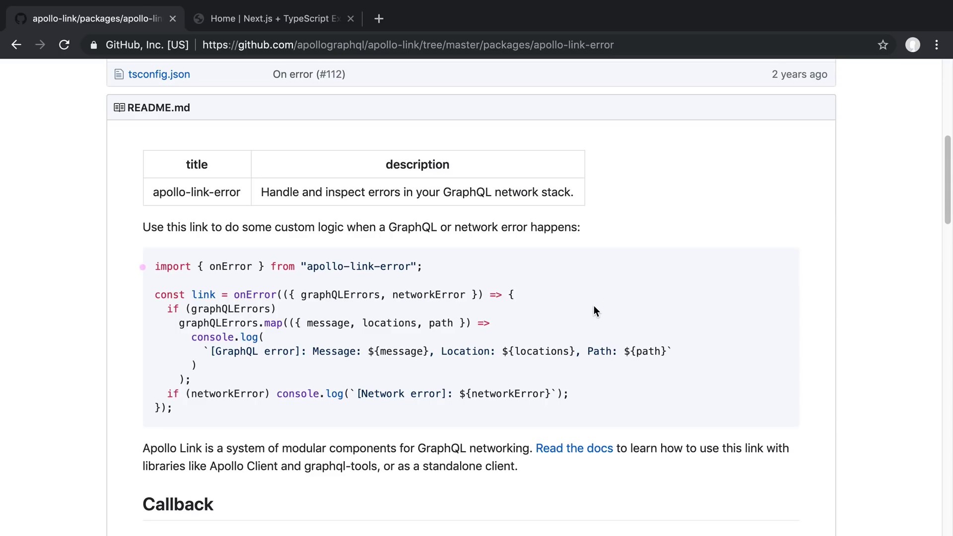
- Select the onError error-handling callback in the apollo-link-error README usage example
double_click(250, 296)
drag(280, 295, 163, 408)
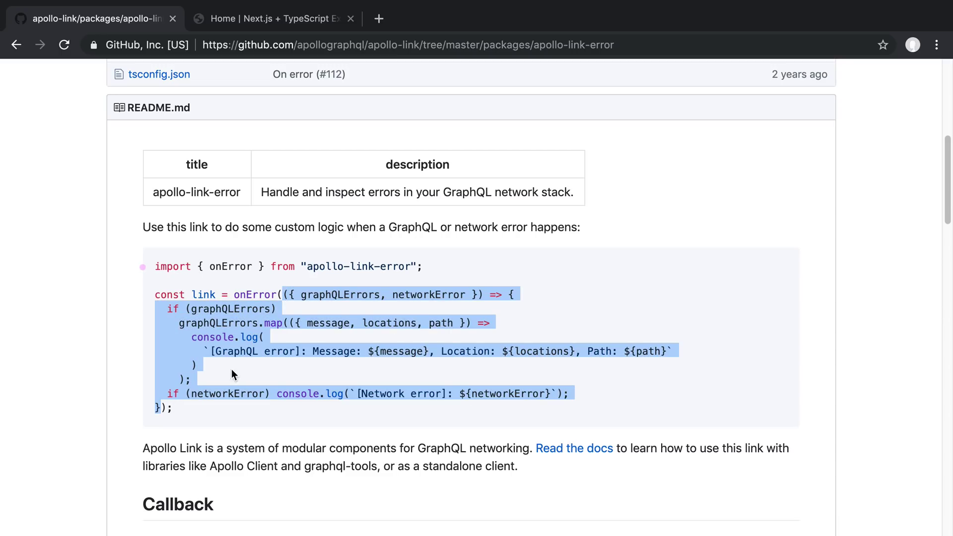
click(589, 289)
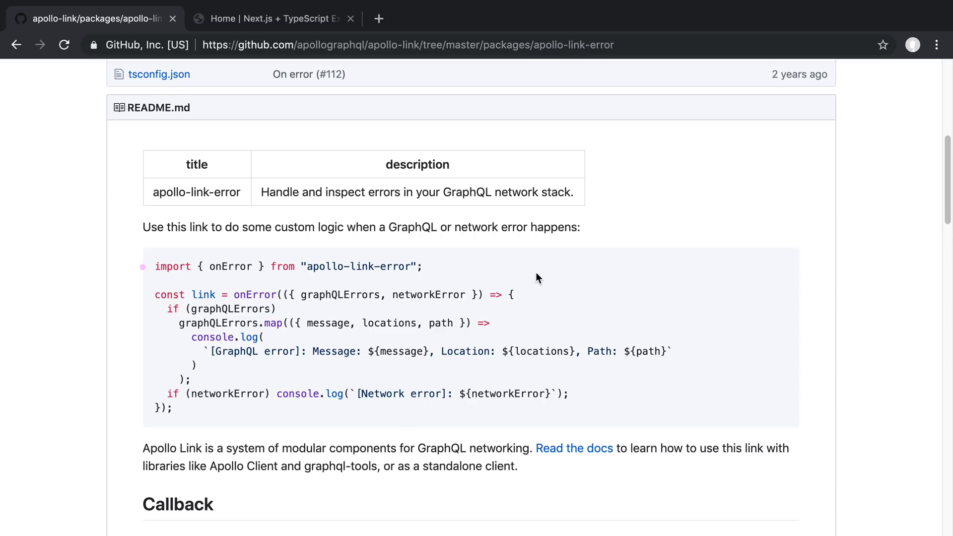
key(ctrl+Right)
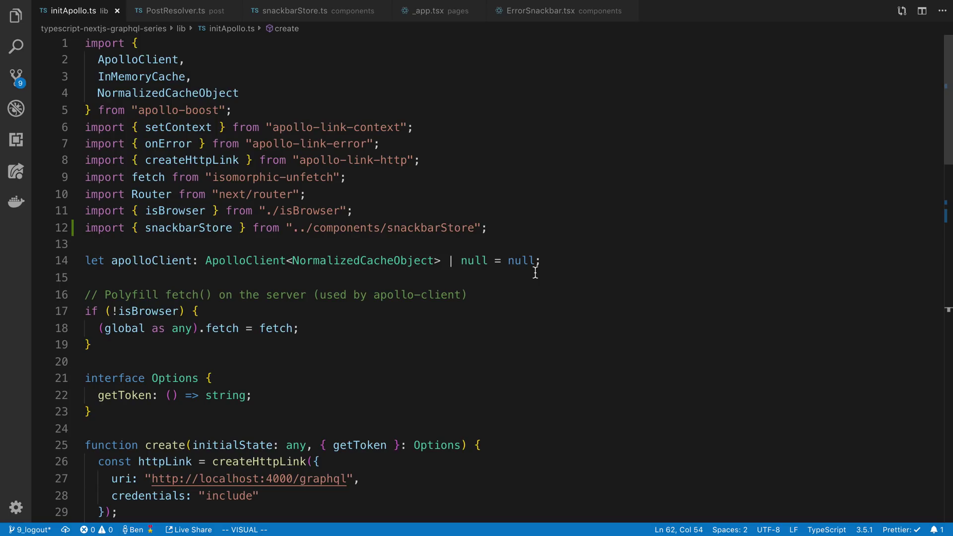
mouse_move(252, 144)
mouse_down()
mouse_move(367, 152)
mouse_move(365, 144)
mouse_up()
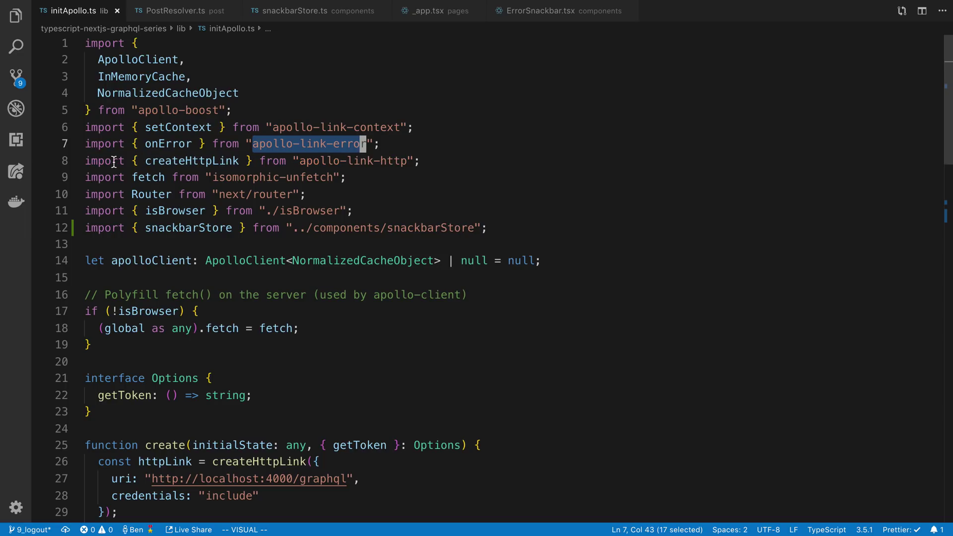
click(364, 144)
double_click(166, 144)
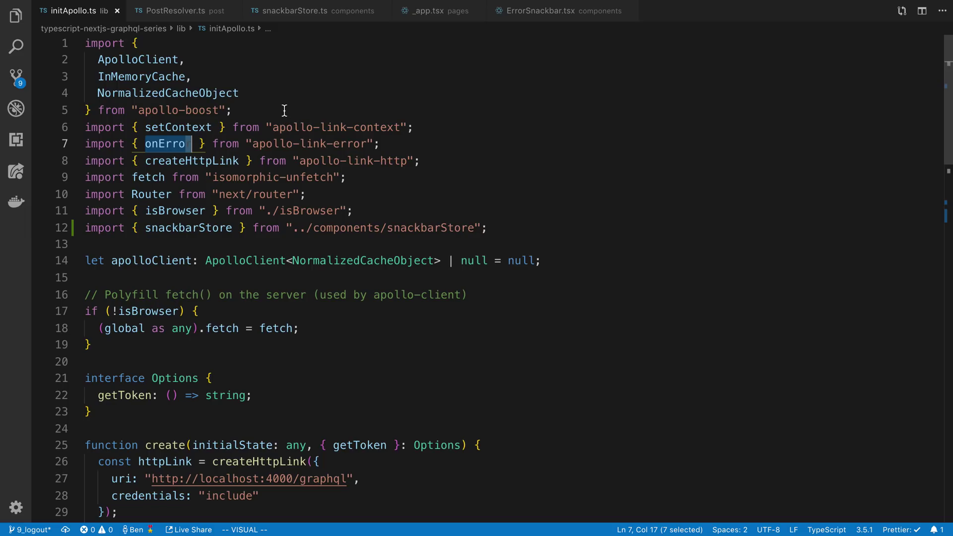
double_click(149, 60)
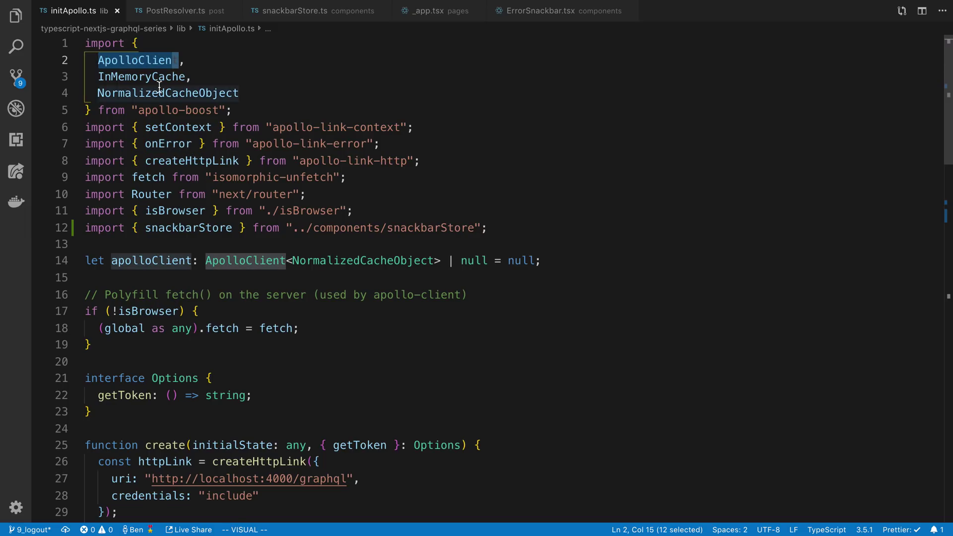
click(182, 111)
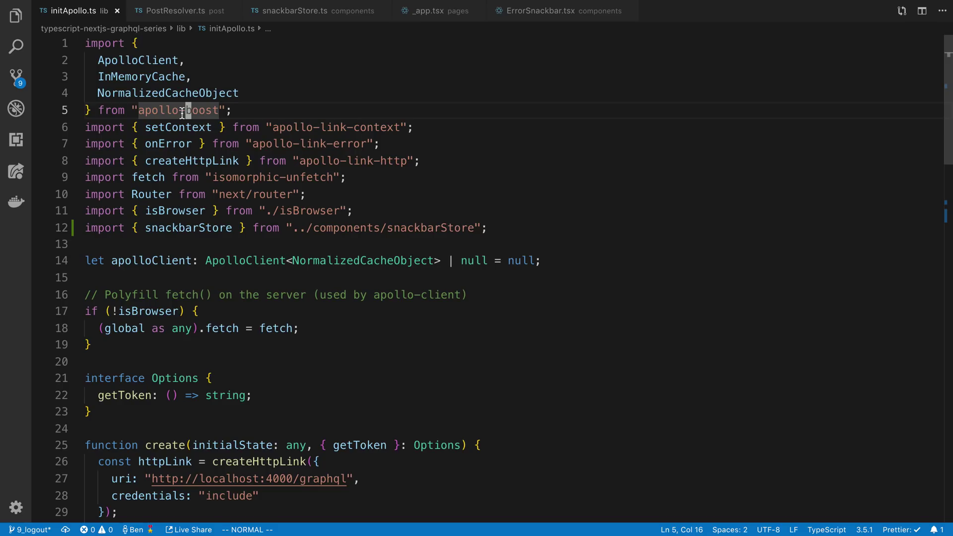
double_click(158, 60)
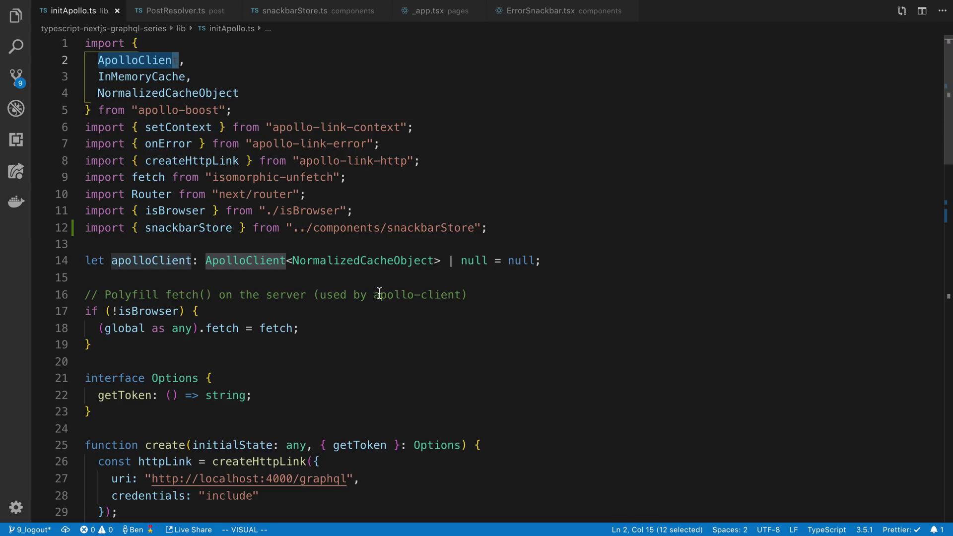
click(465, 196)
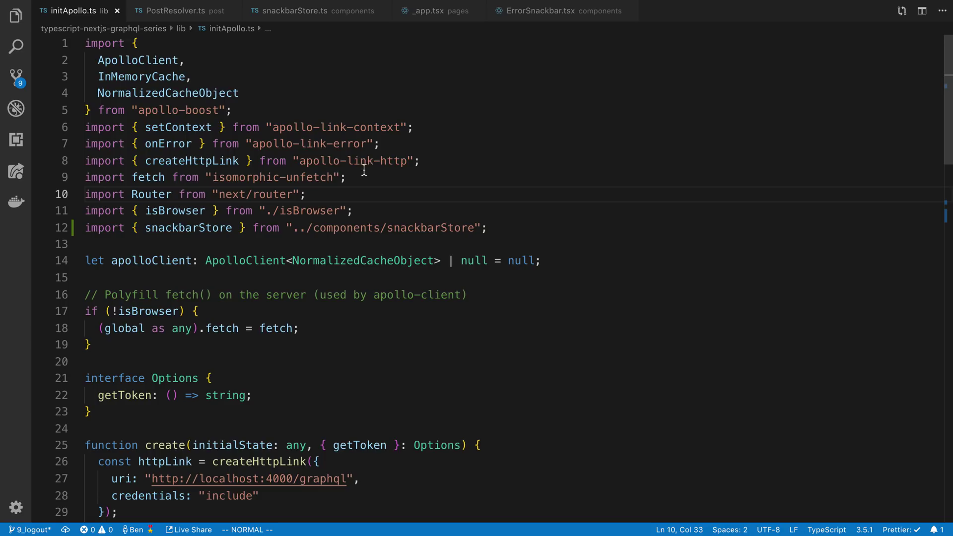
click(207, 162)
scroll(440, 202, down, 4)
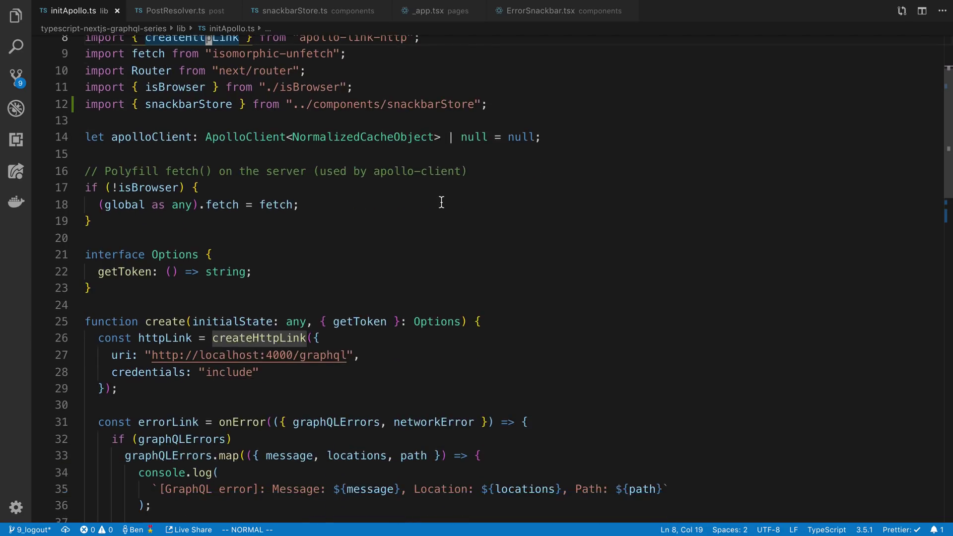
scroll(440, 202, down, 2)
drag(145, 329, 92, 277)
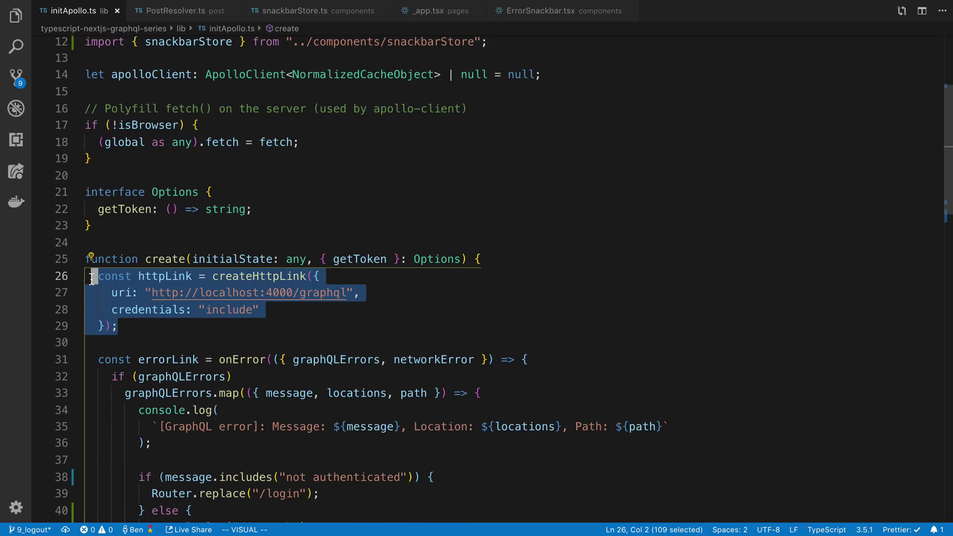
scroll(249, 332, down, 3)
scroll(161, 455, down, 1)
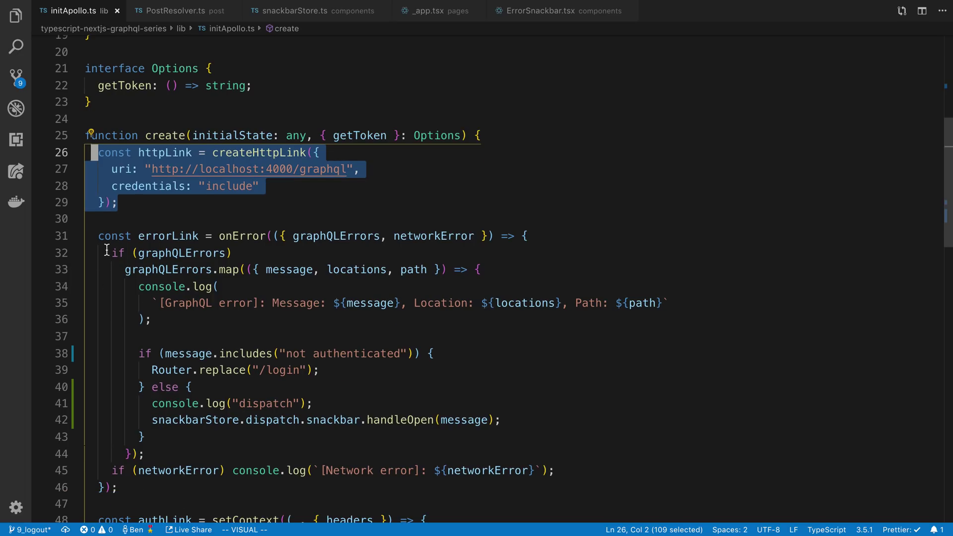
drag(100, 237, 123, 488)
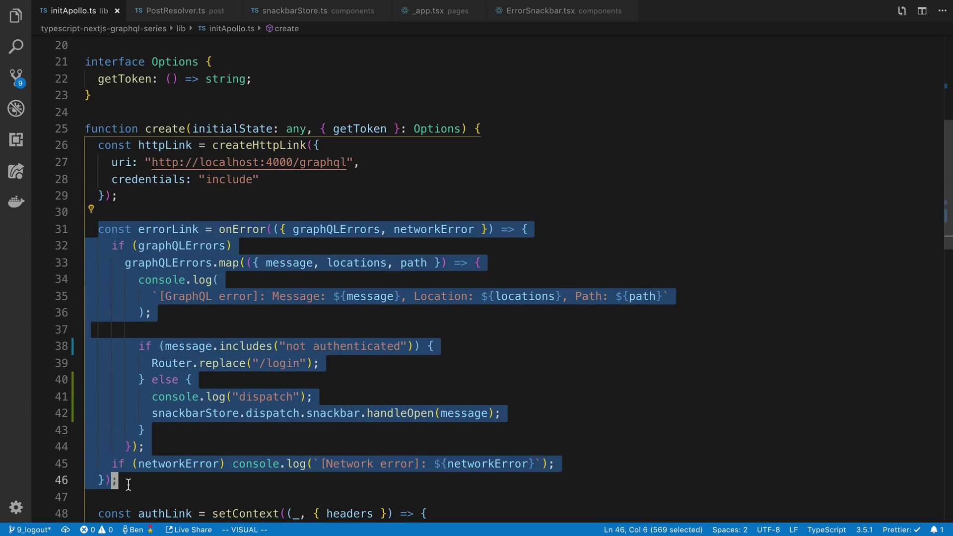
scroll(128, 488, down, 5)
drag(99, 328, 132, 463)
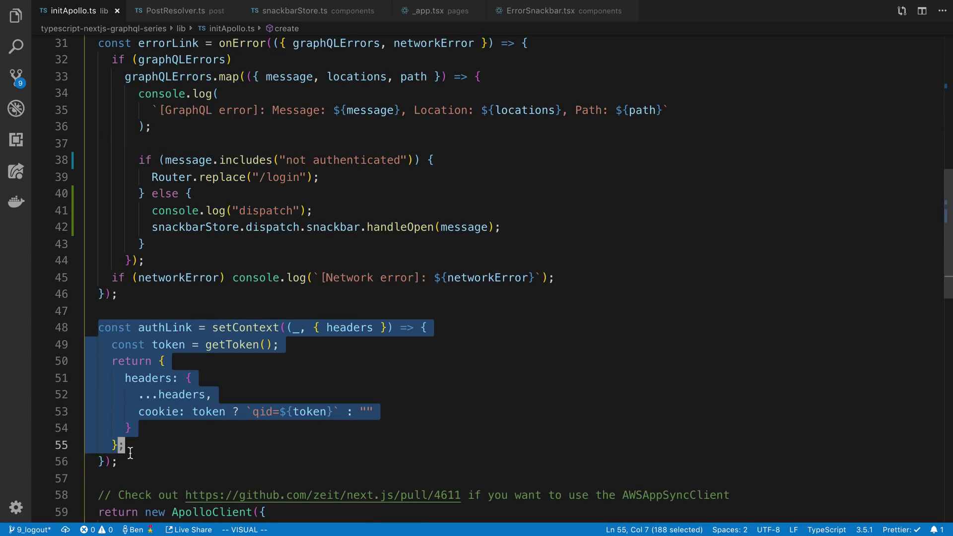
scroll(283, 410, down, 5)
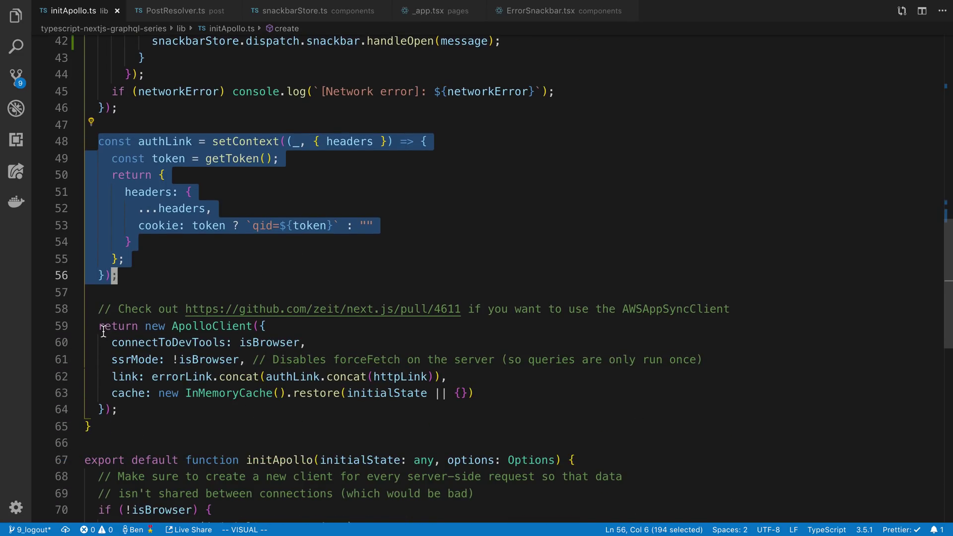
drag(141, 328, 130, 412)
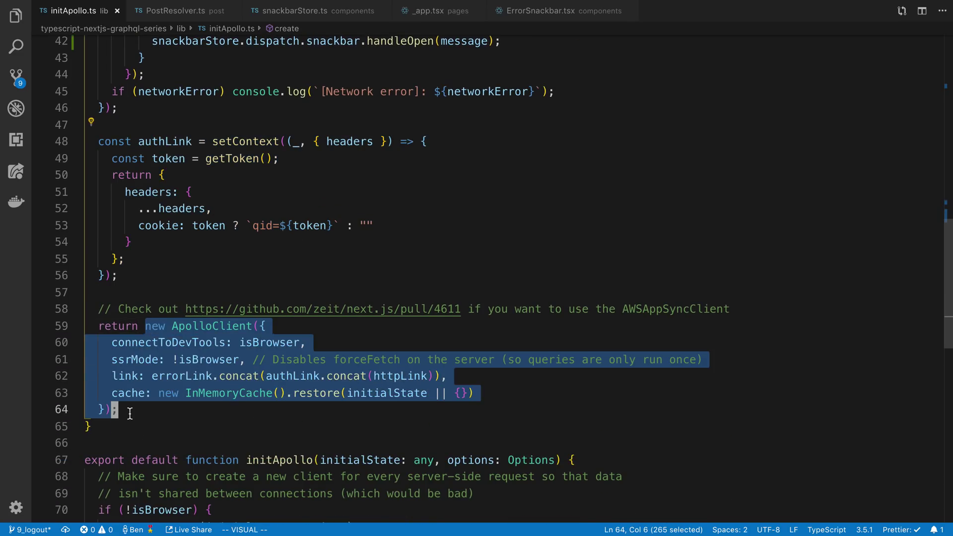
click(237, 418)
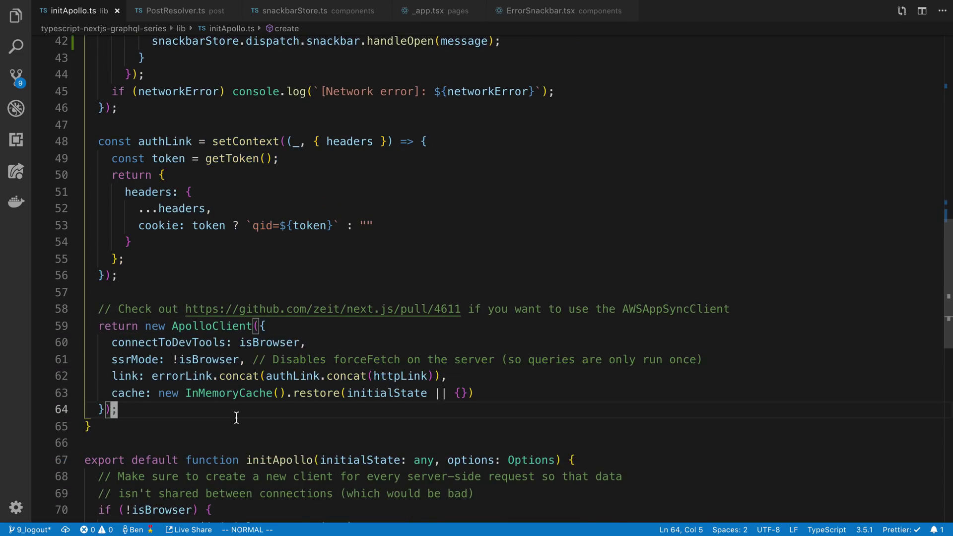
mouse_move(182, 376)
double_click(167, 377)
double_click(280, 376)
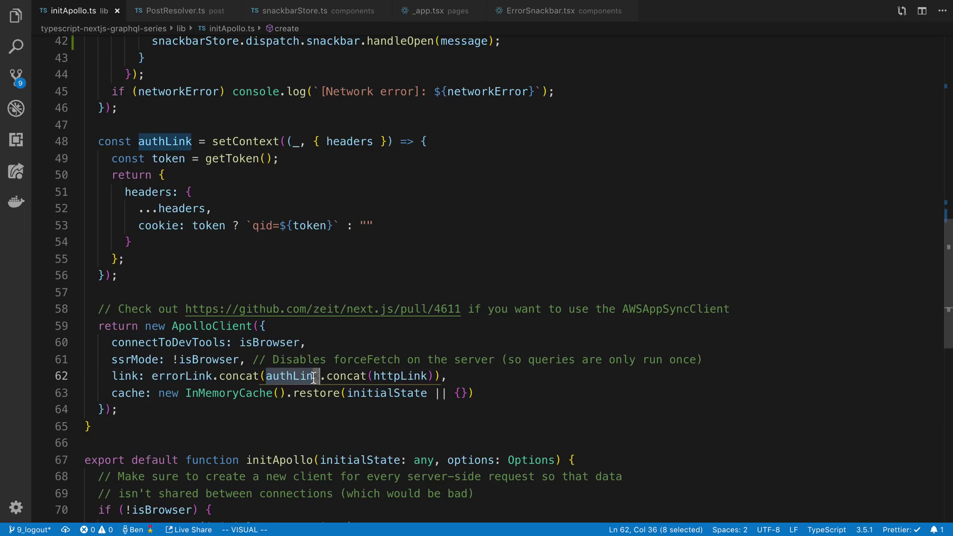
drag(151, 376, 448, 378)
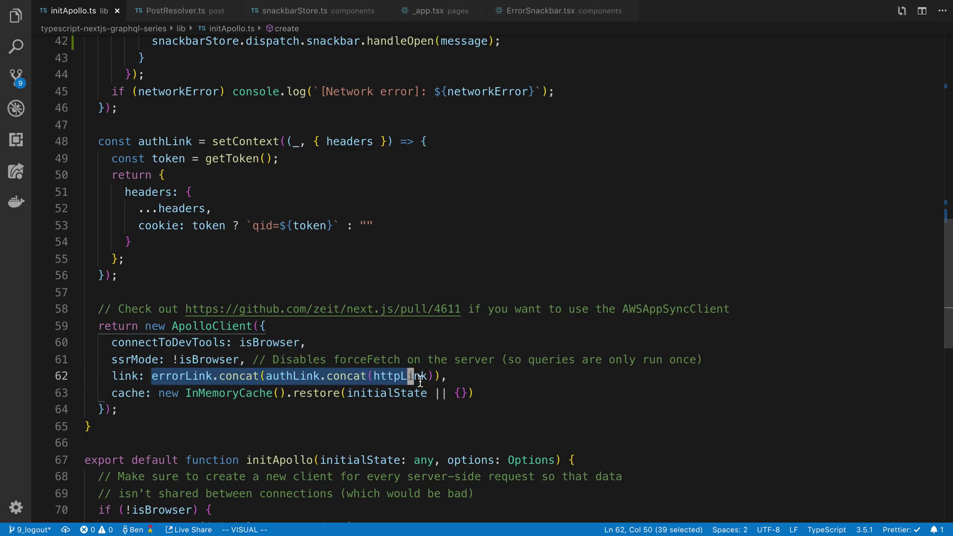
key(Escape)
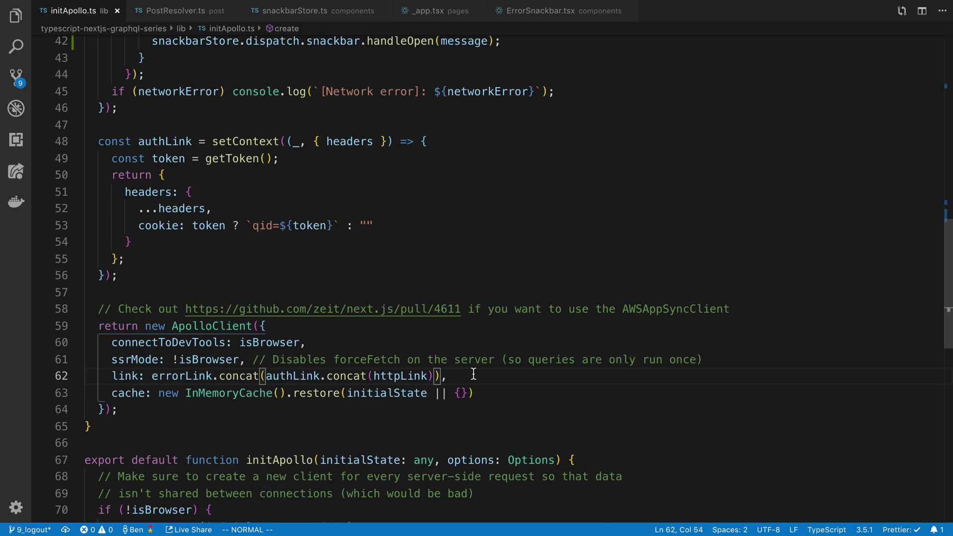
double_click(177, 376)
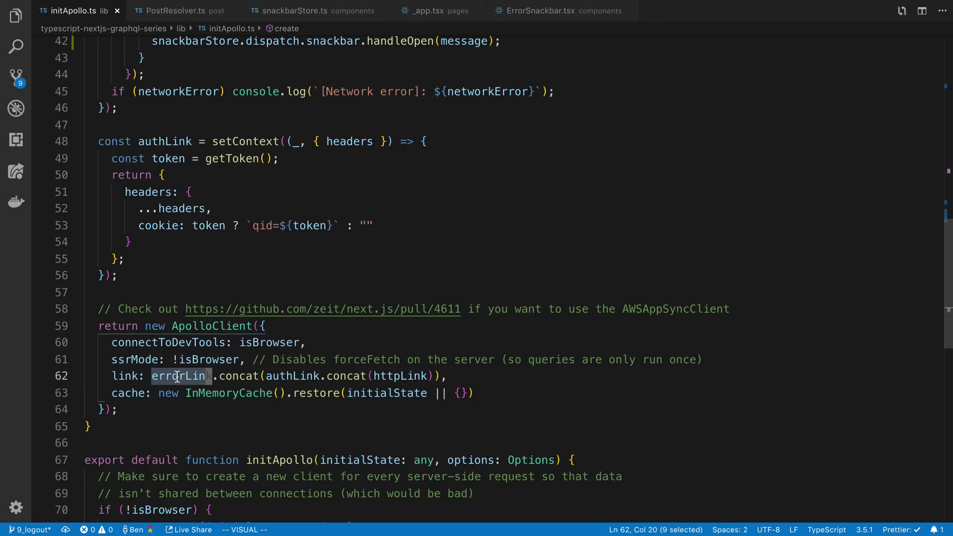
click(227, 392)
scroll(227, 372, up, 3)
scroll(226, 369, up, 2)
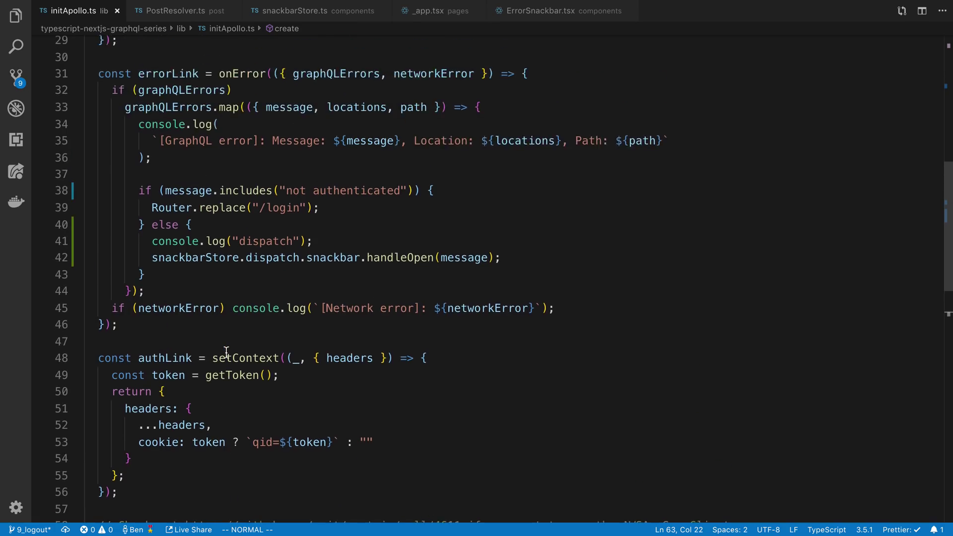
scroll(283, 355, up, 2)
scroll(257, 278, up, 1)
- Highlight the GraphQL error block, the network error log line and the per-error console.log
click(315, 180)
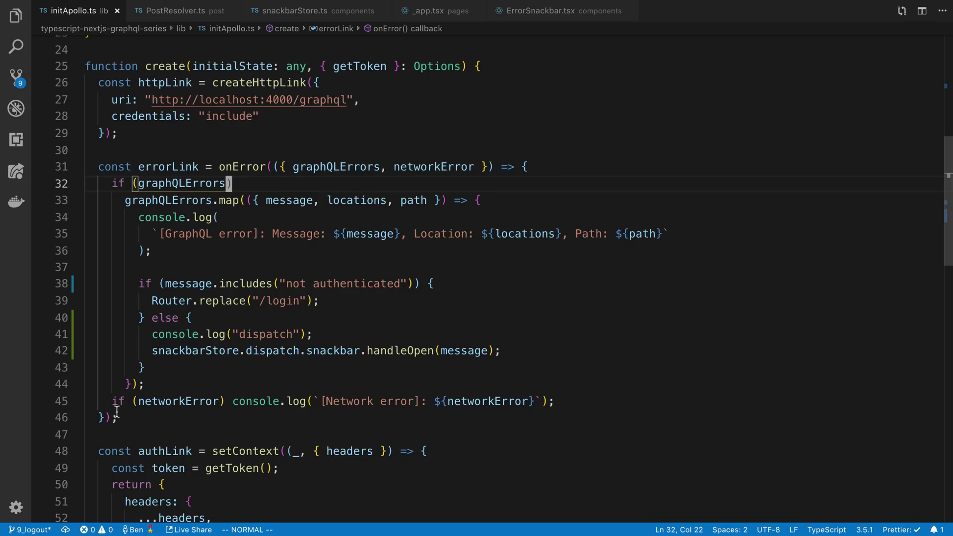
drag(114, 402, 672, 404)
key(Escape)
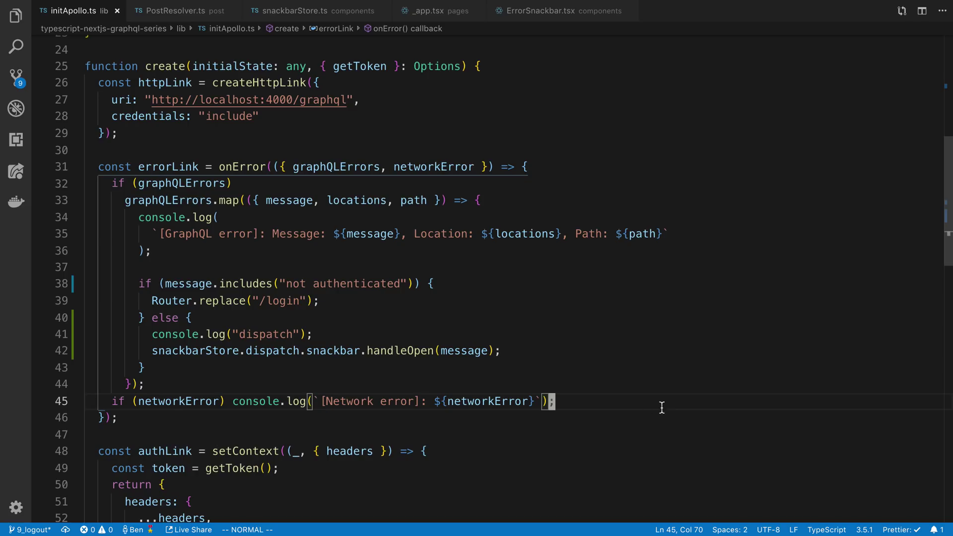
drag(113, 183, 232, 384)
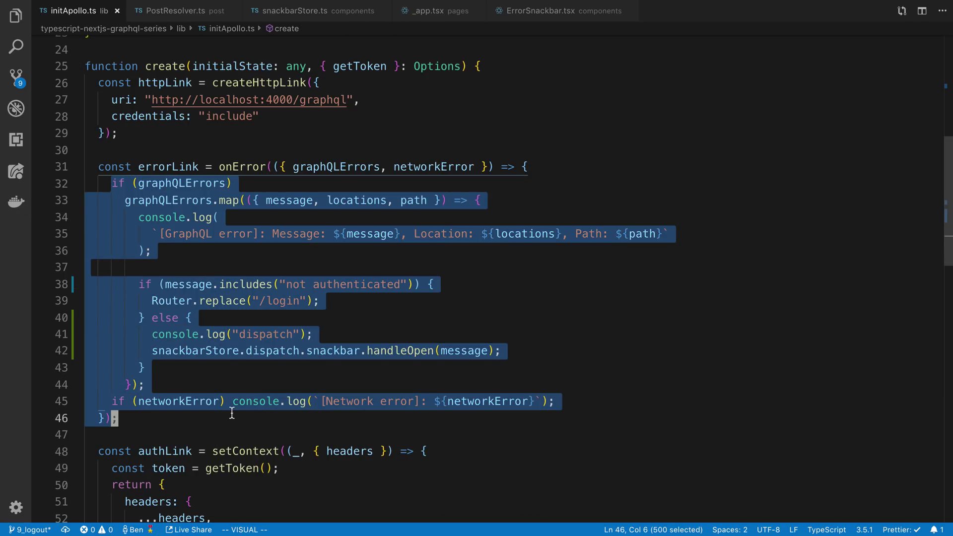
click(590, 329)
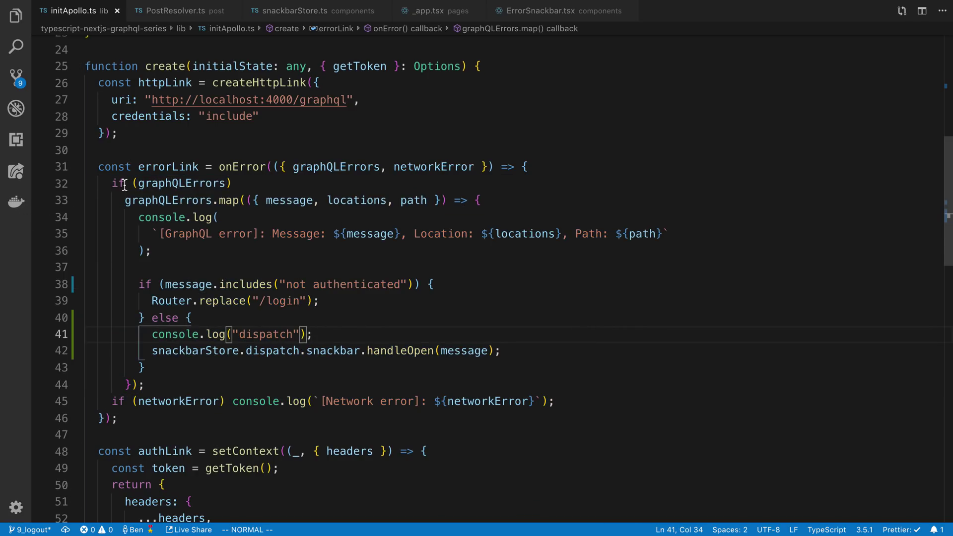
click(410, 198)
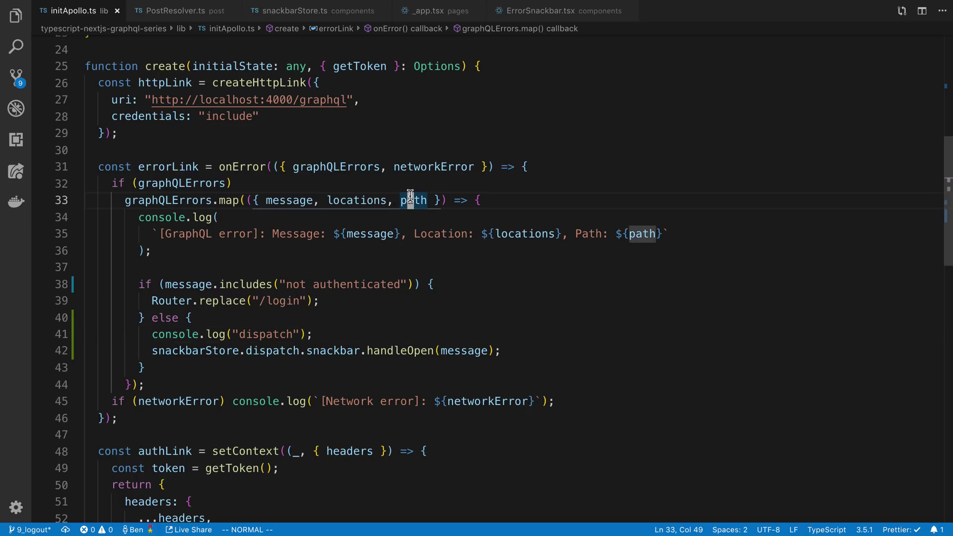
click(332, 254)
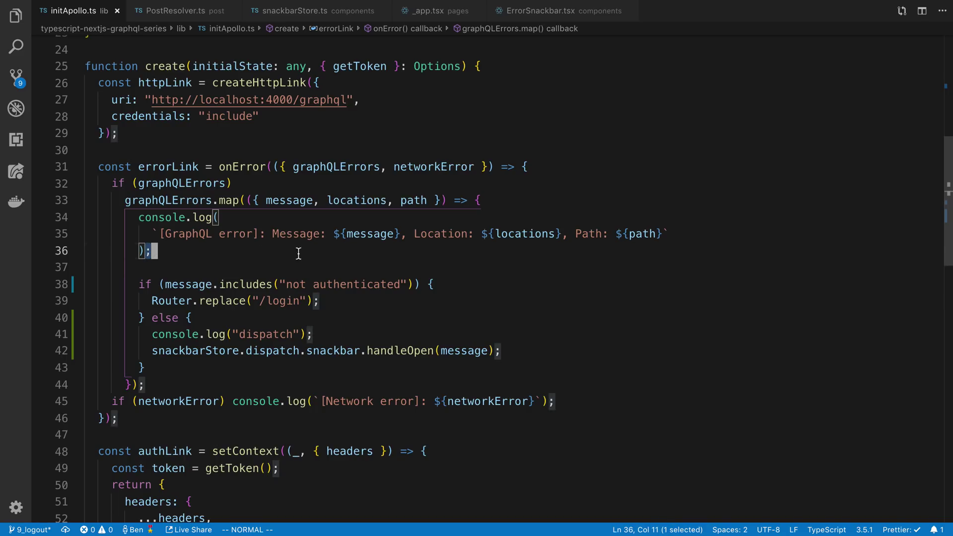
drag(332, 254, 80, 222)
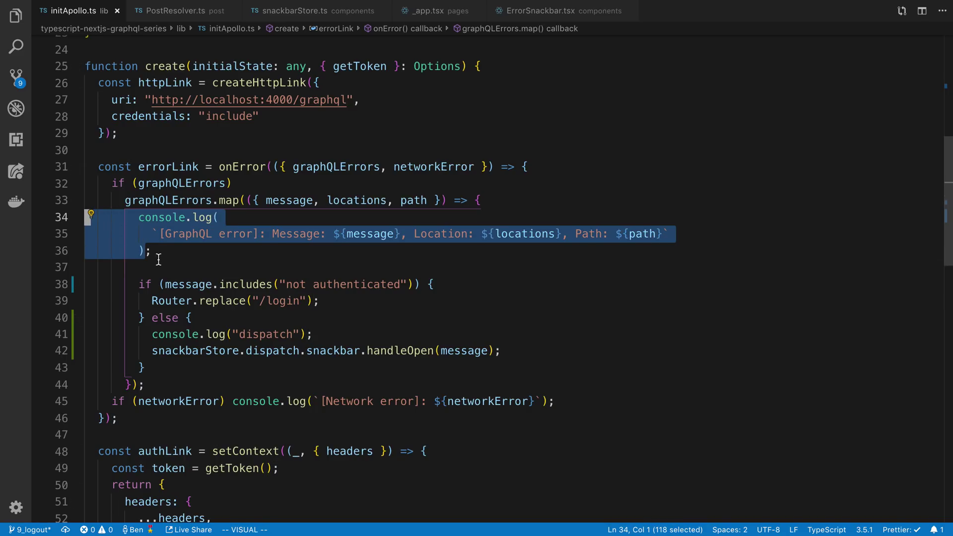
- Select the 'not authenticated' if/else block, its message.includes condition and the login redirect
drag(140, 284, 145, 363)
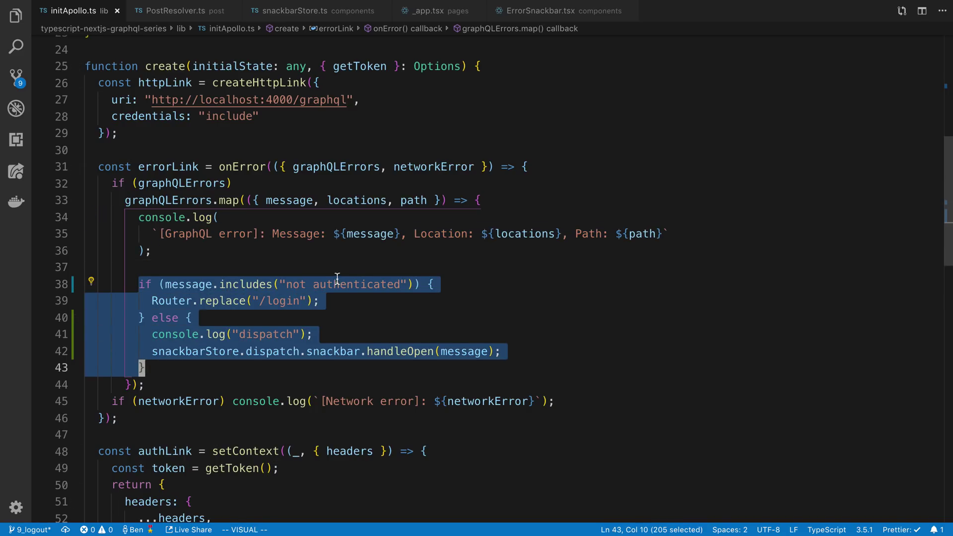
click(453, 285)
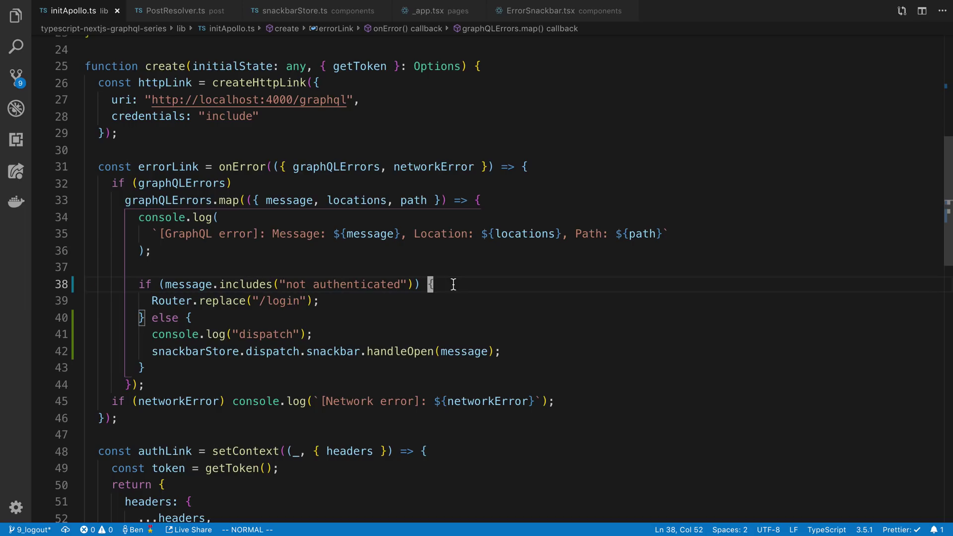
drag(166, 284, 412, 285)
click(409, 270)
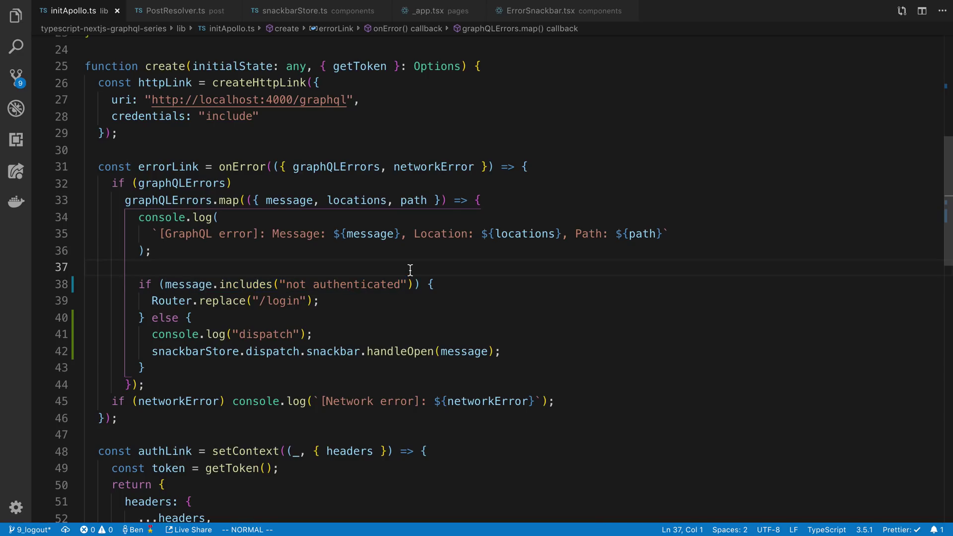
click(213, 283)
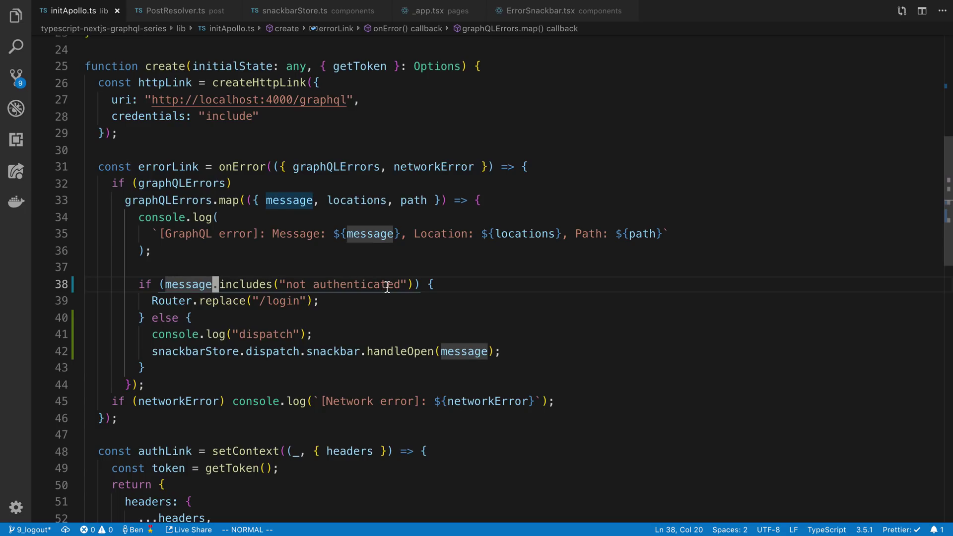
drag(384, 284, 287, 285)
click(150, 301)
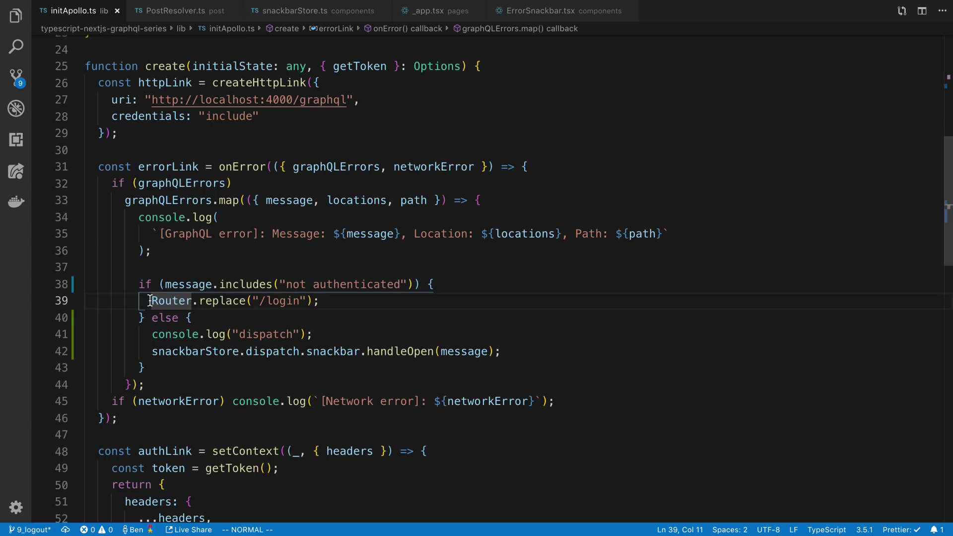
- Select the snackbar dispatch statement, the handleOpen call, and both redirect and snackbar branches
click(349, 335)
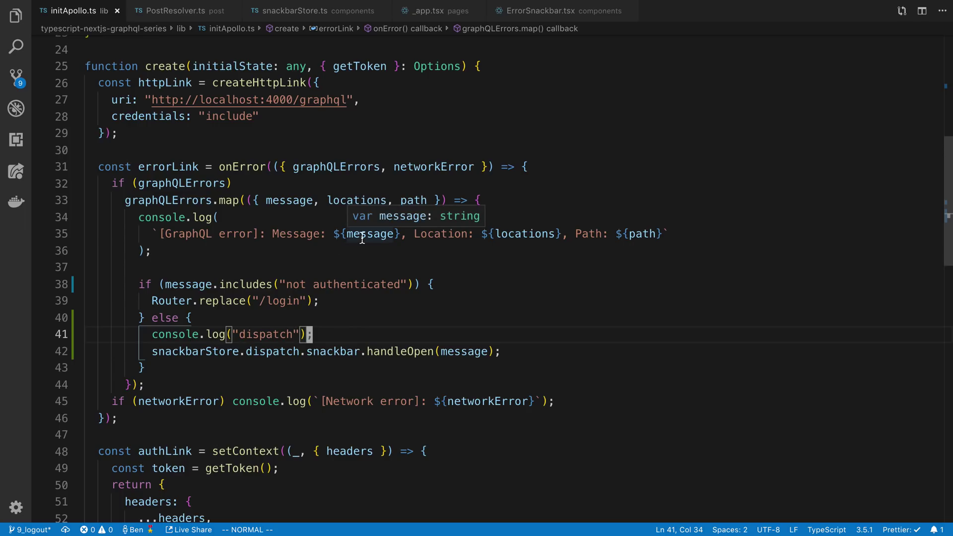
mouse_move(195, 352)
key(j)
key(asciicircum)
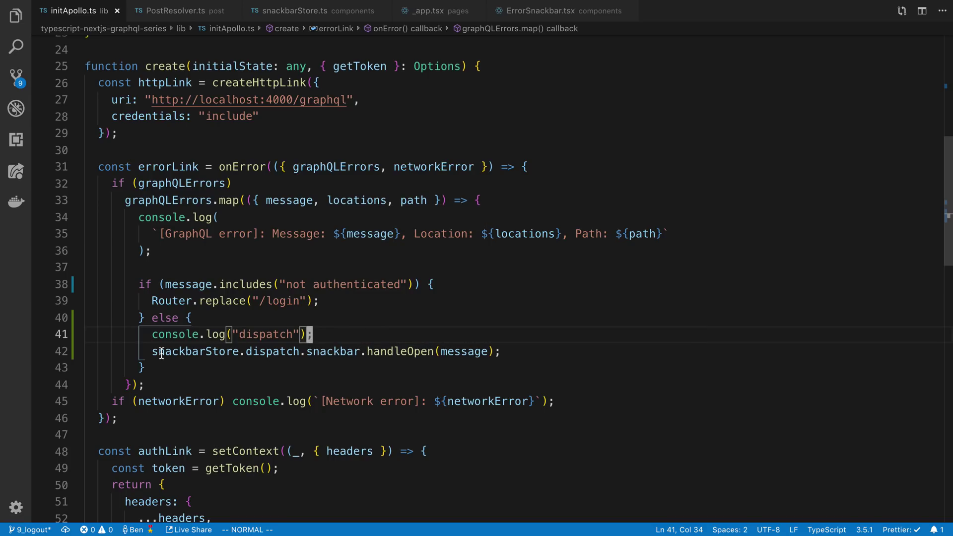
key(v)
key(dollar)
click(573, 335)
double_click(402, 356)
click(363, 340)
drag(312, 353, 219, 285)
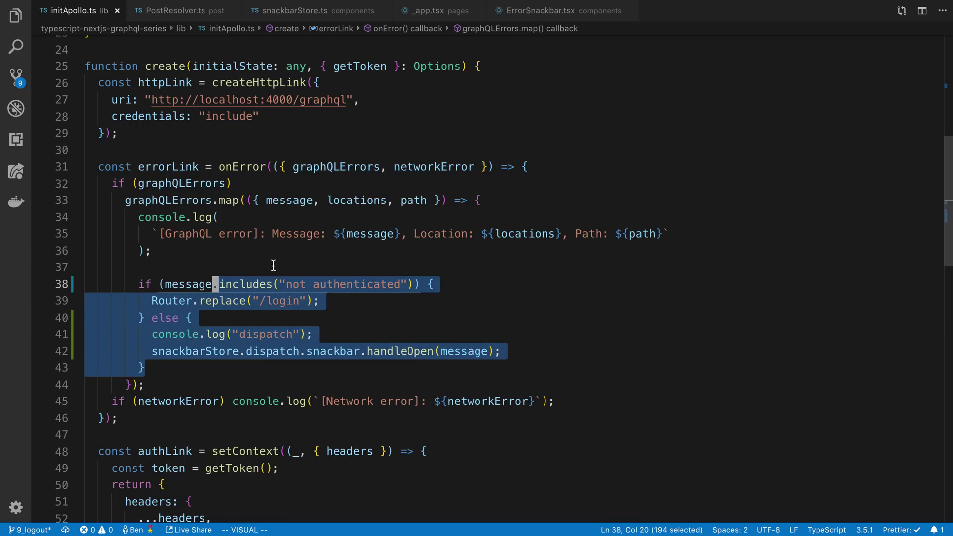
click(272, 266)
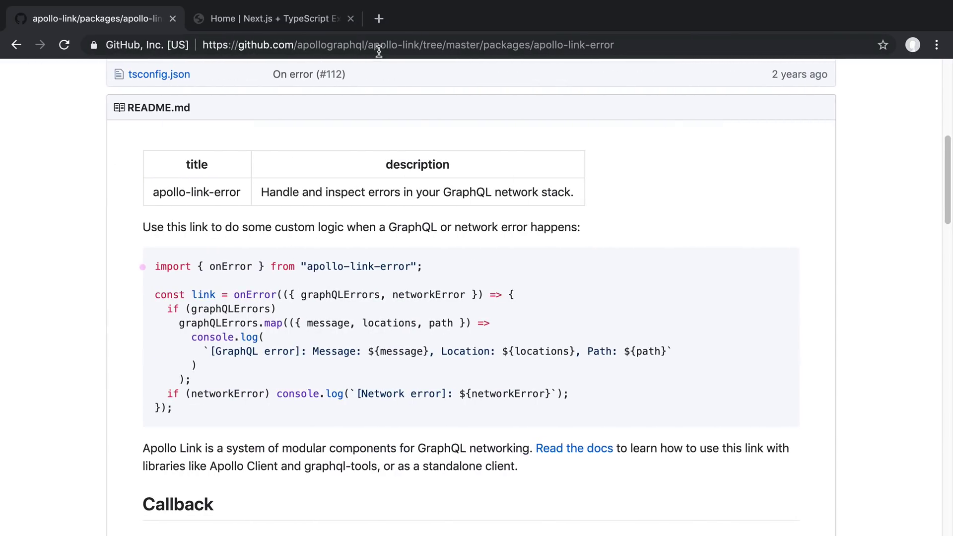
- Trigger create post in the Next.js app, hit the /login redirect, then return home
click(328, 23)
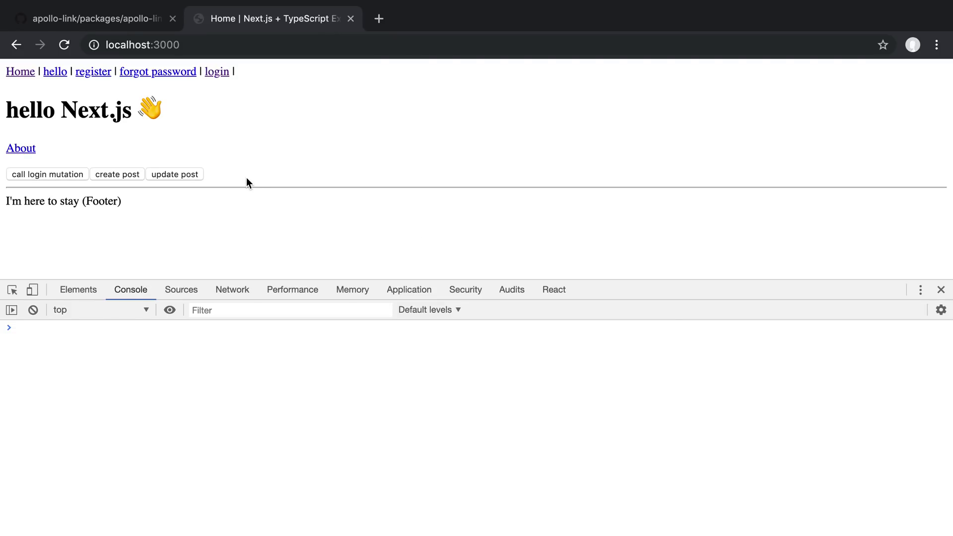
click(123, 178)
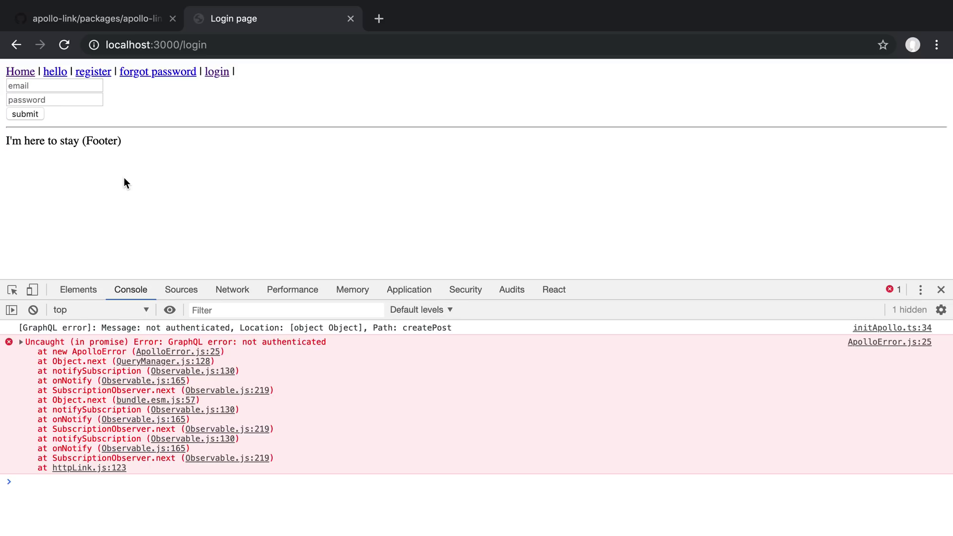
drag(164, 342, 339, 344)
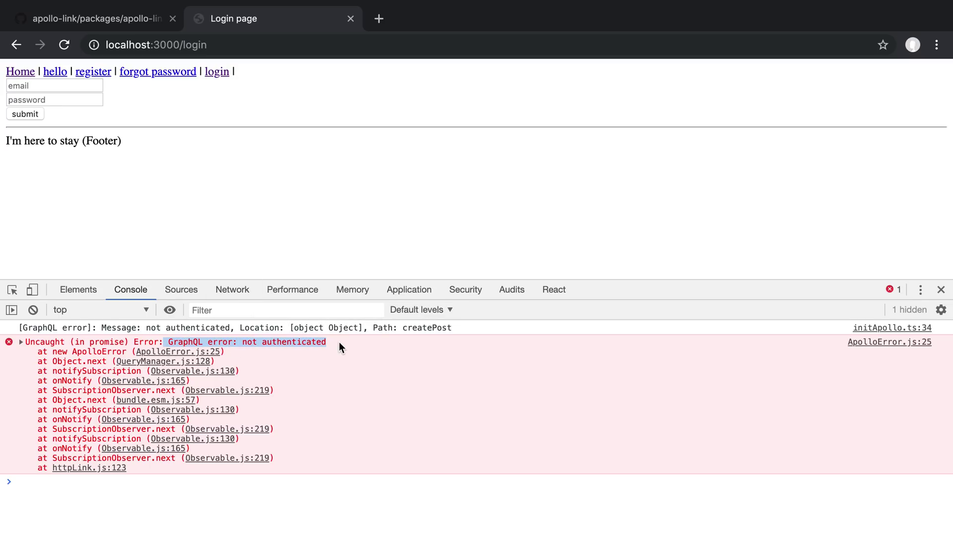
click(345, 344)
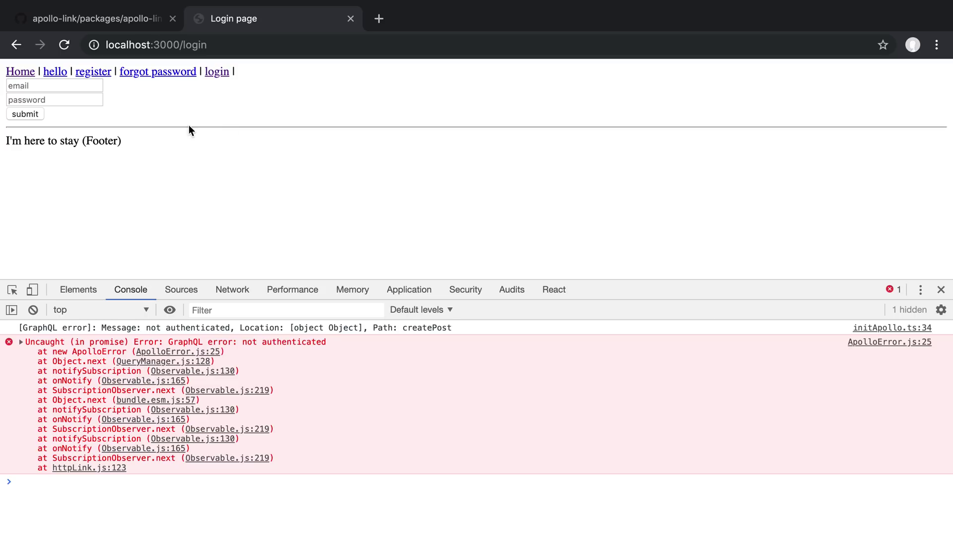
click(16, 45)
click(27, 74)
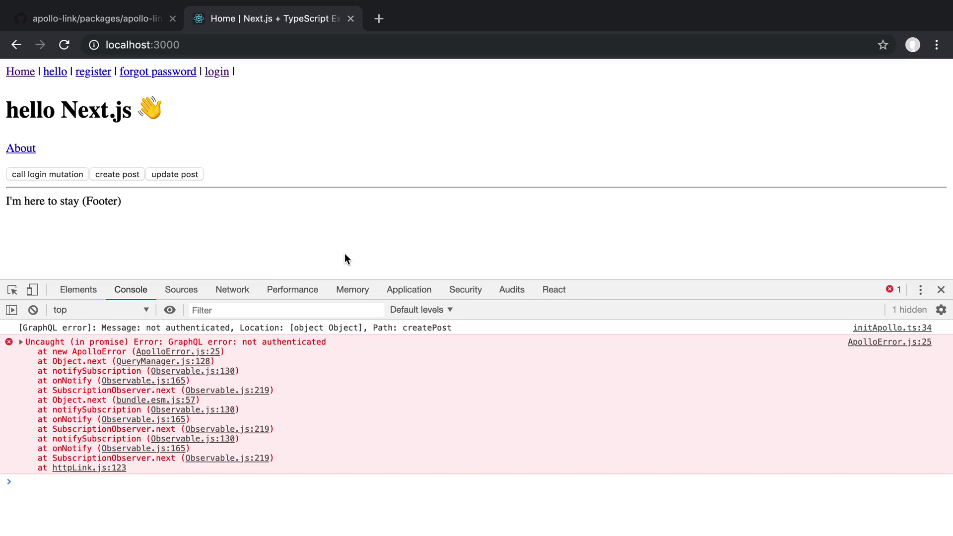
- Trigger update post twice, dismissing the invalid input snackbar, and inspect the console errors
click(315, 342)
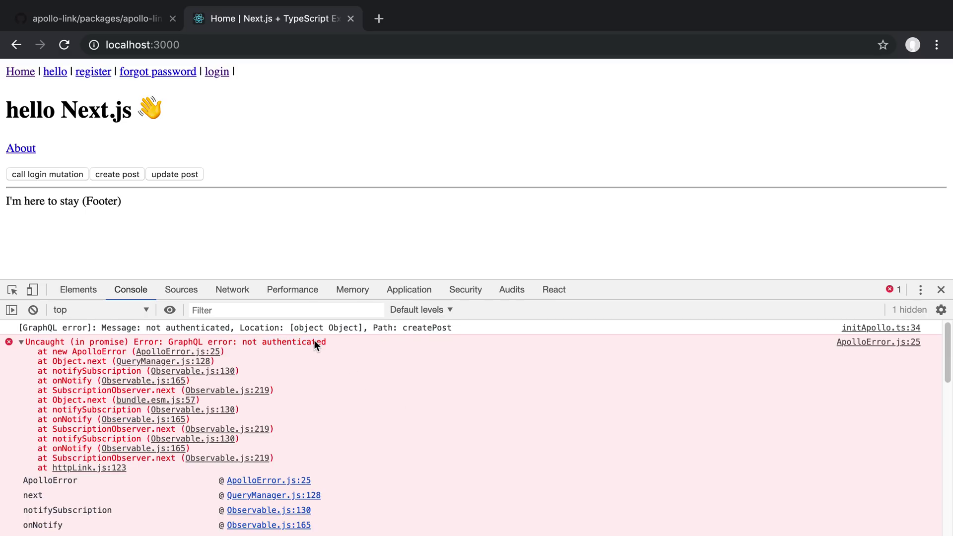
click(188, 176)
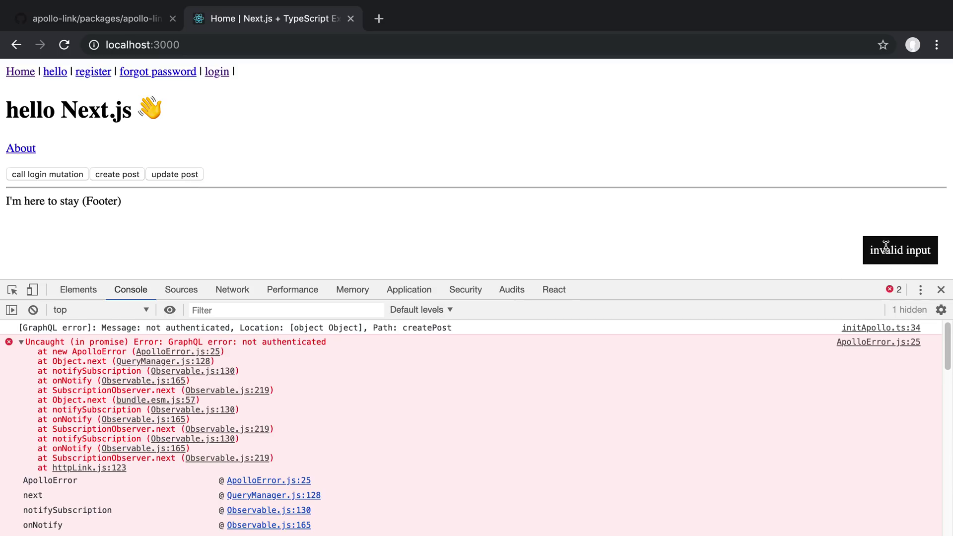
click(887, 249)
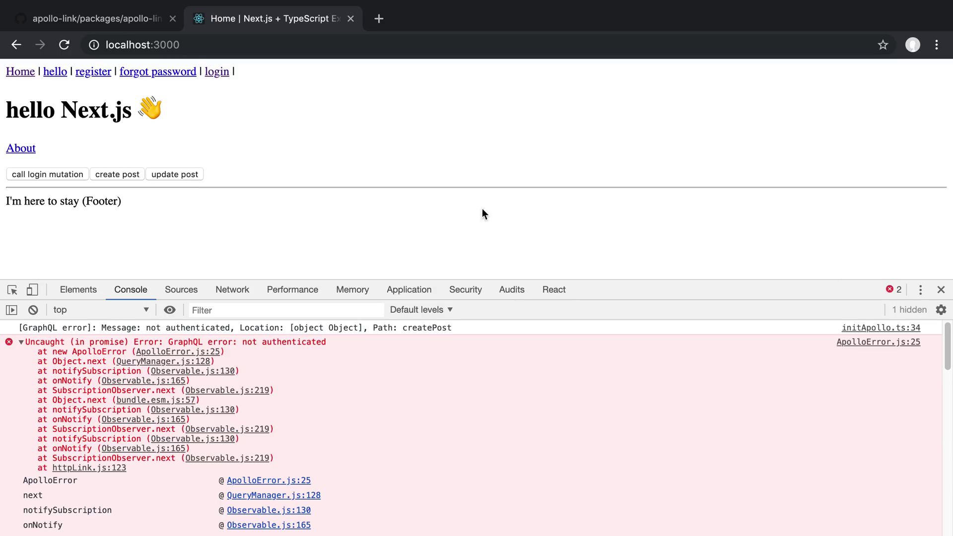
click(171, 176)
click(21, 342)
scroll(224, 429, down, 4)
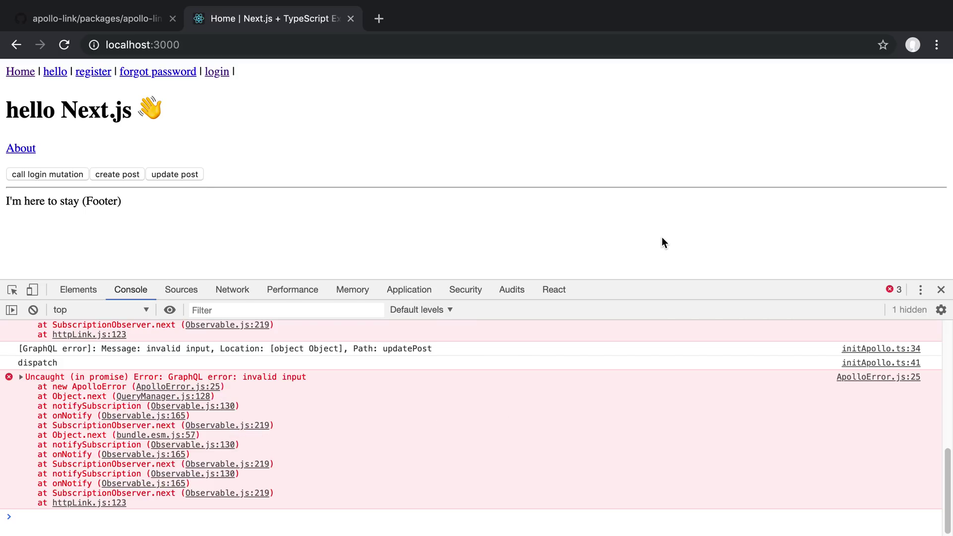
- In initApollo.ts, select onError, the login redirect line and the snackbar dispatch statement
key(ctrl+Right)
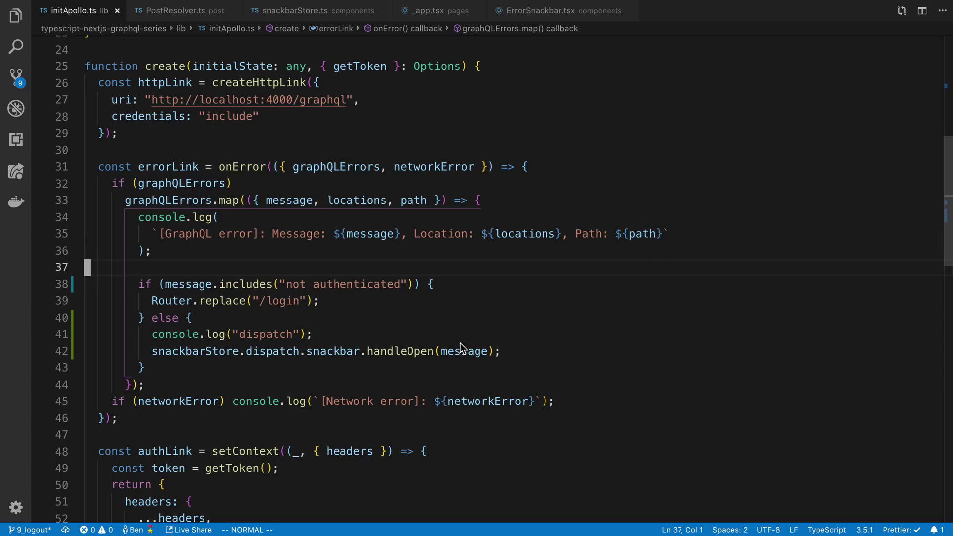
click(460, 347)
click(441, 322)
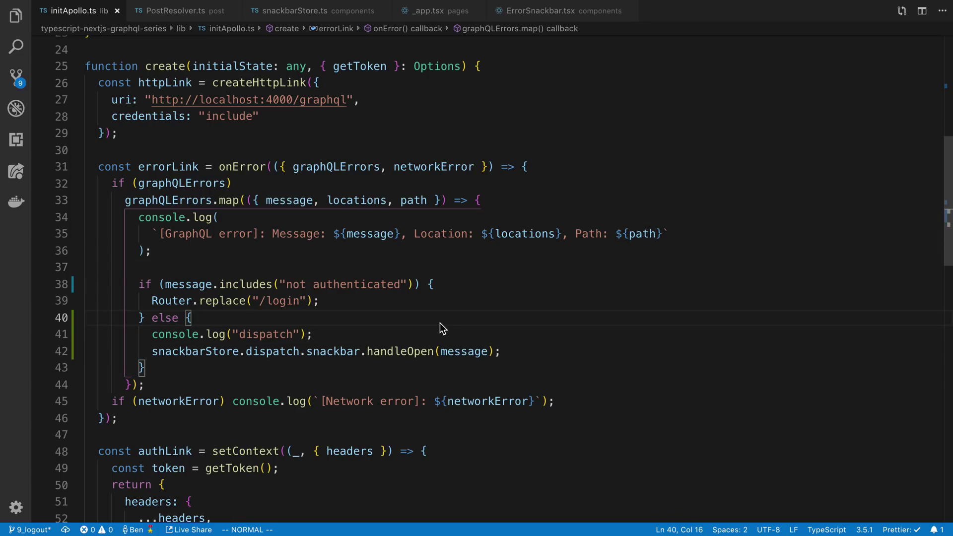
double_click(254, 167)
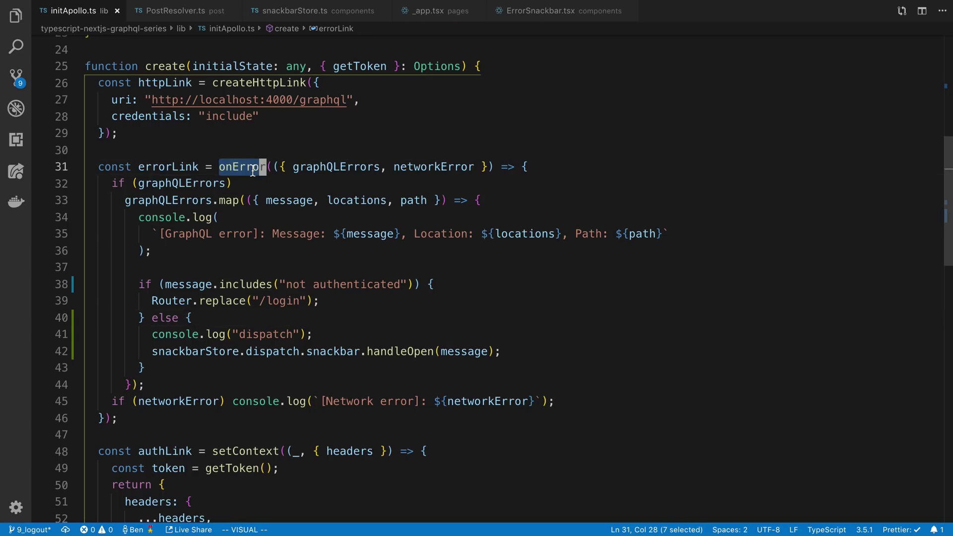
click(342, 309)
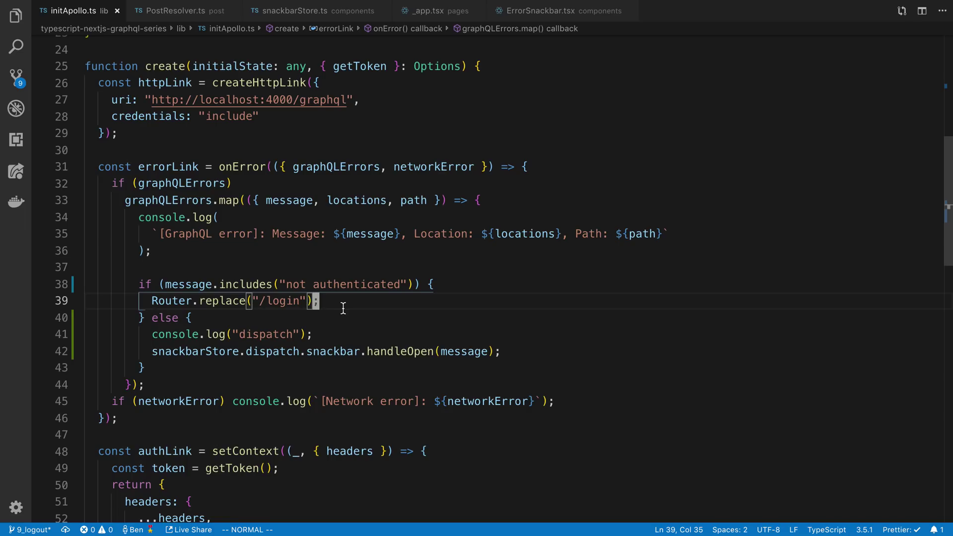
drag(153, 352, 506, 355)
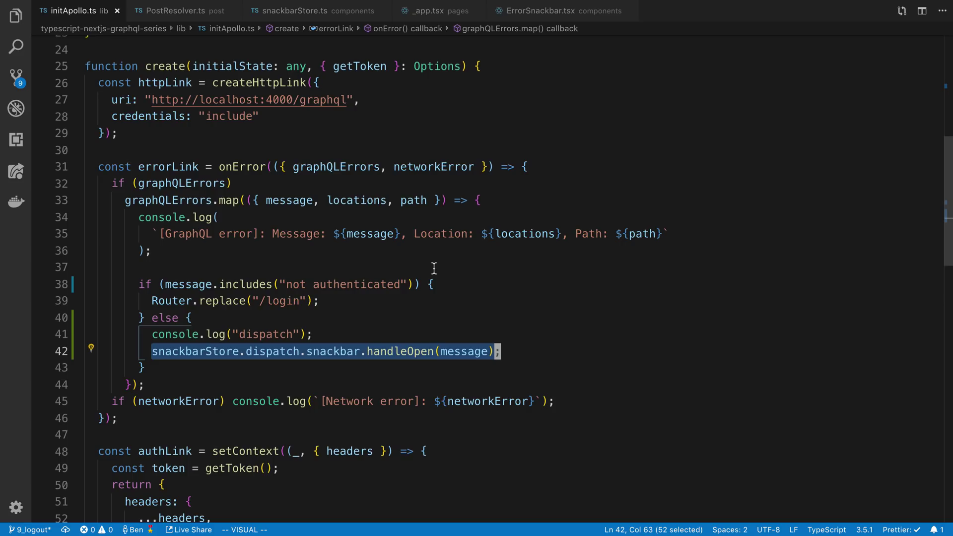
scroll(479, 280, up, 2)
scroll(478, 281, down, 2)
- Inspect the 'not authenticated' ApolloError thrown by createPost in PostResolver.ts
click(196, 16)
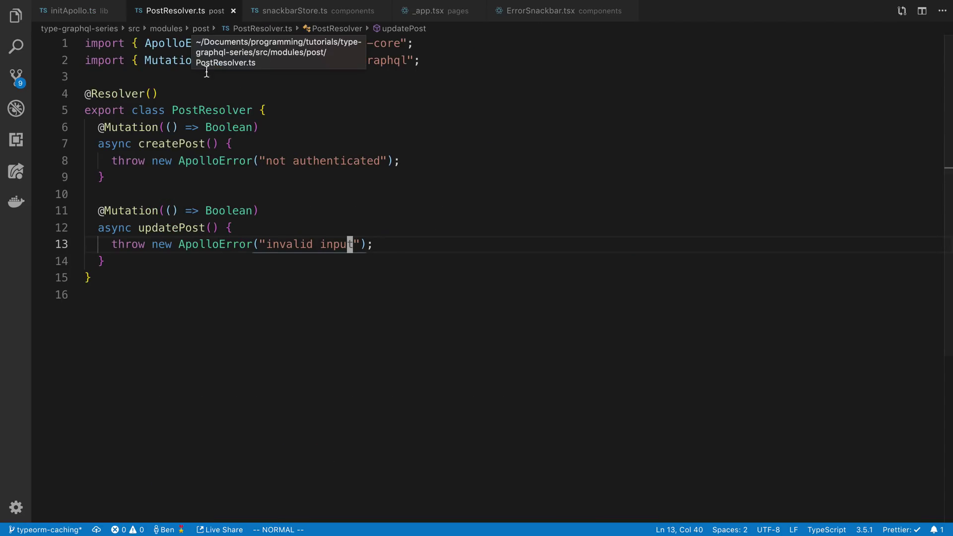
click(248, 162)
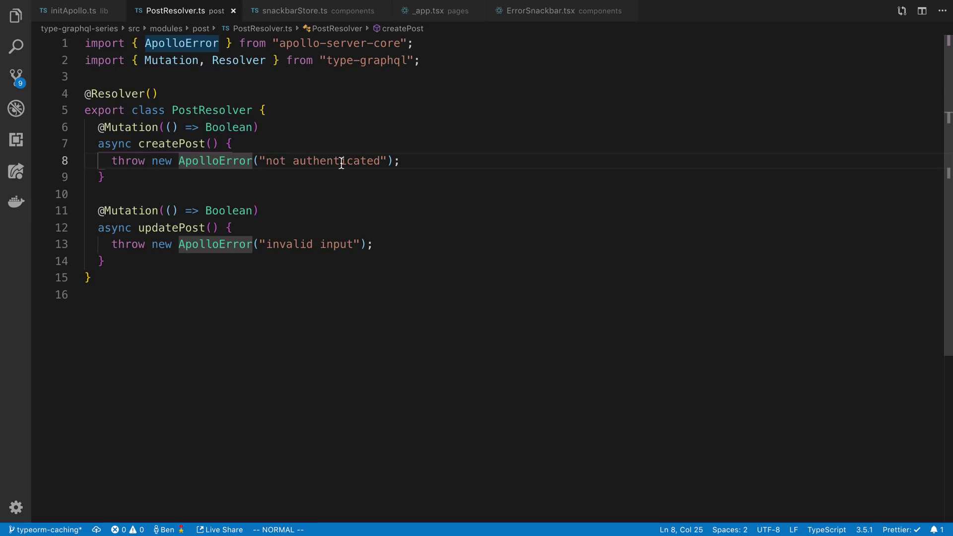
click(229, 163)
double_click(192, 143)
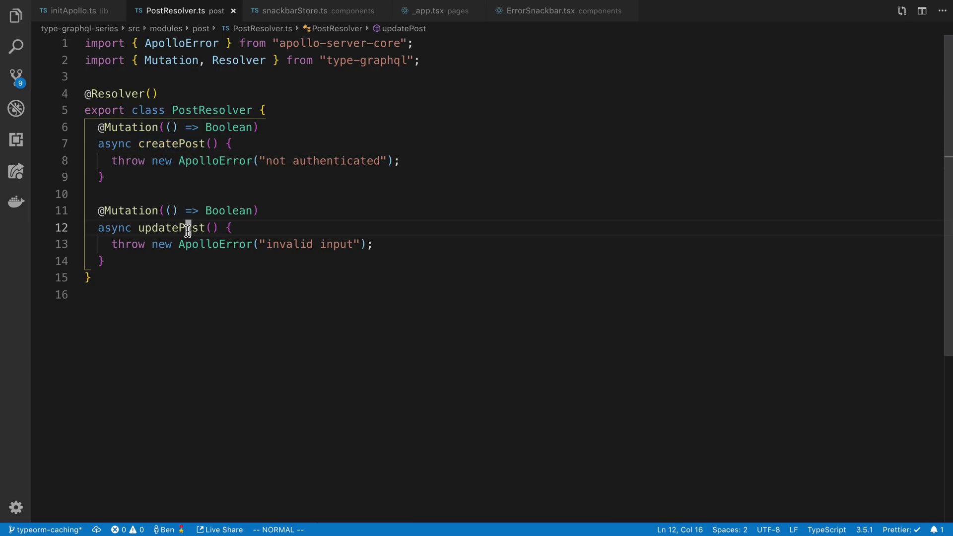
- Highlight updatePost's 'invalid input' and createPost's error throws, then return to initApollo.ts
double_click(188, 226)
click(201, 246)
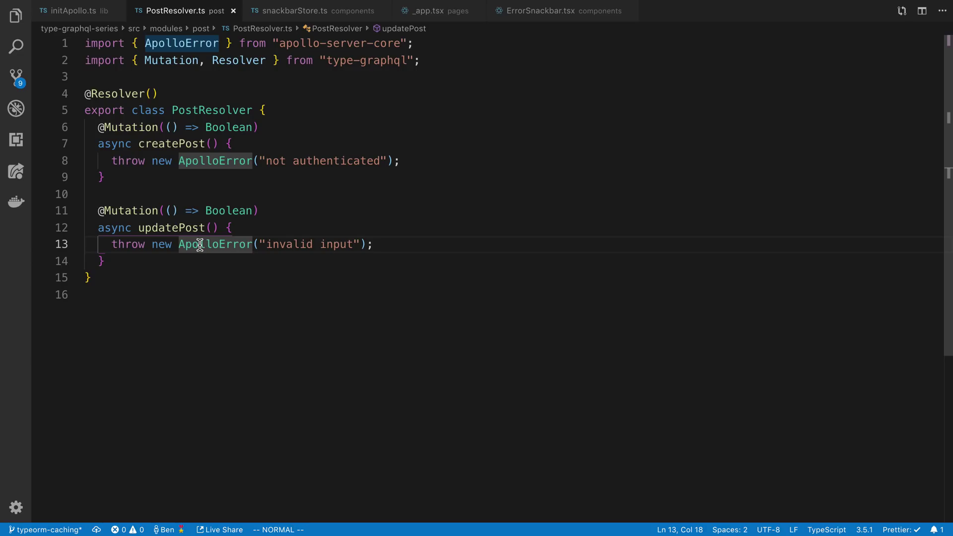
drag(118, 161, 406, 162)
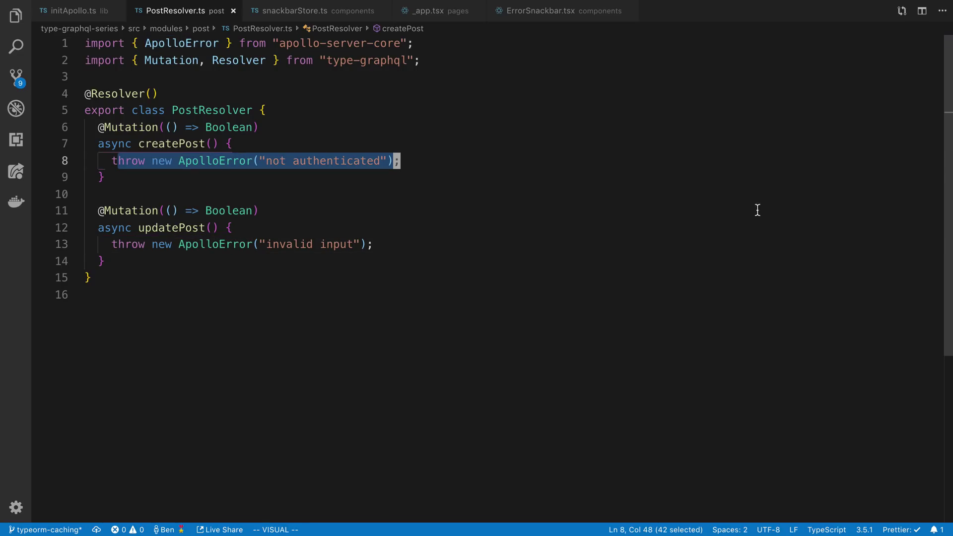
drag(406, 247, 413, 227)
click(495, 210)
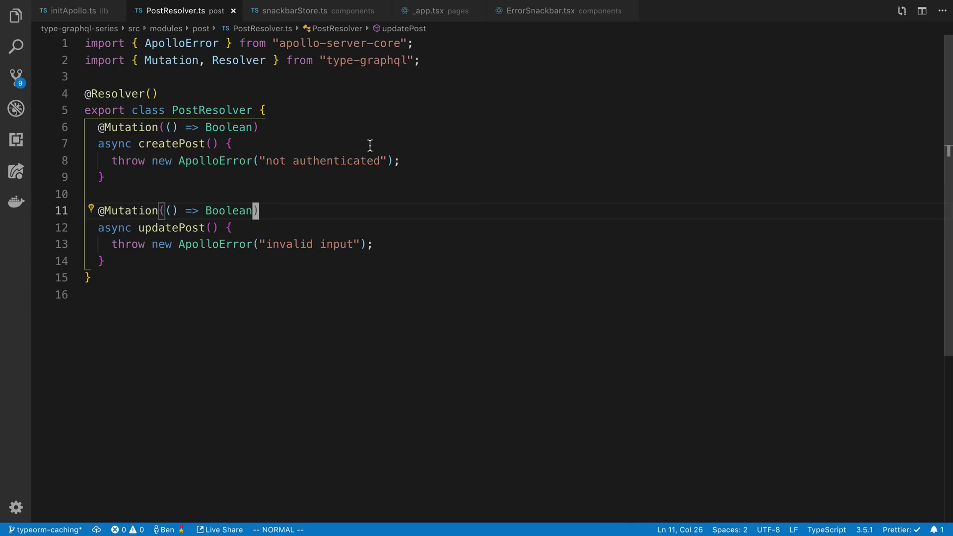
click(92, 16)
click(361, 328)
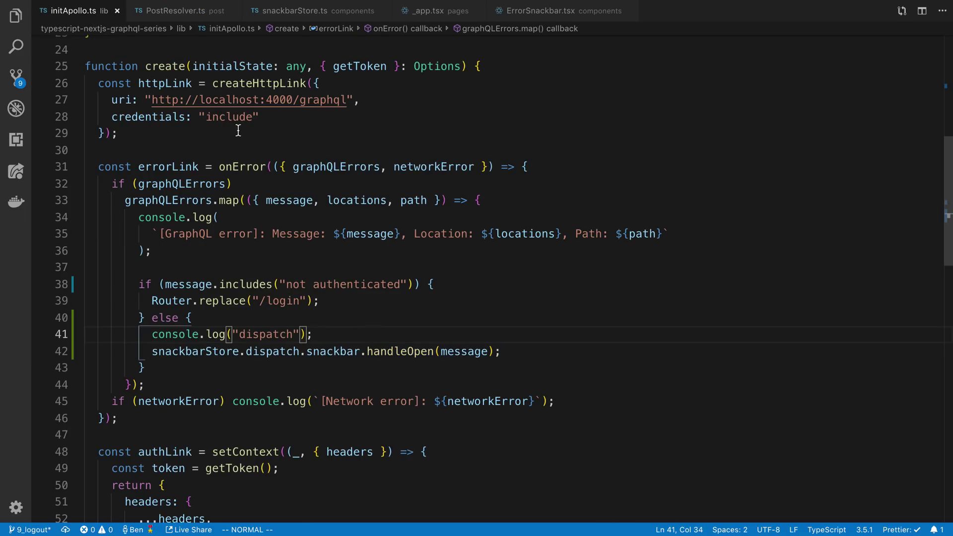
click(305, 16)
click(302, 127)
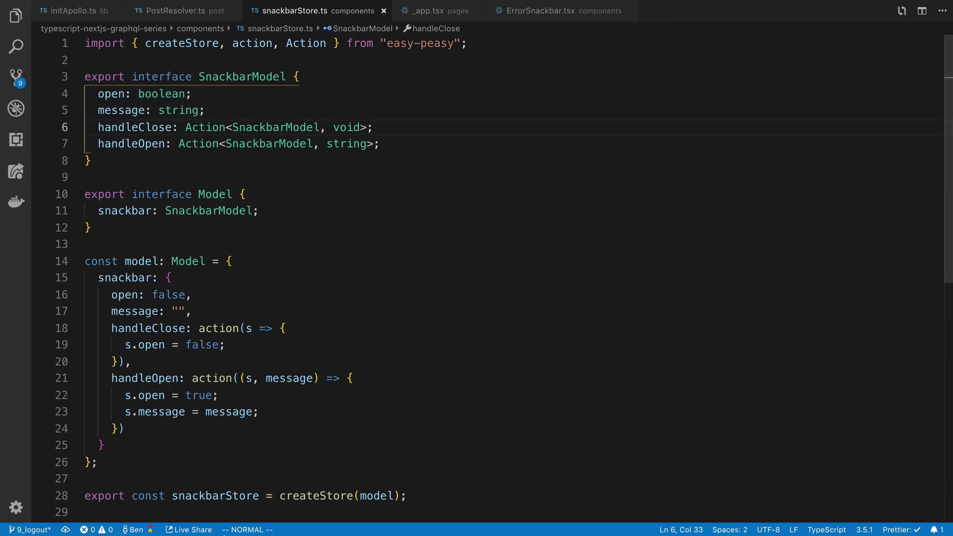
scroll(214, 334, down, 3)
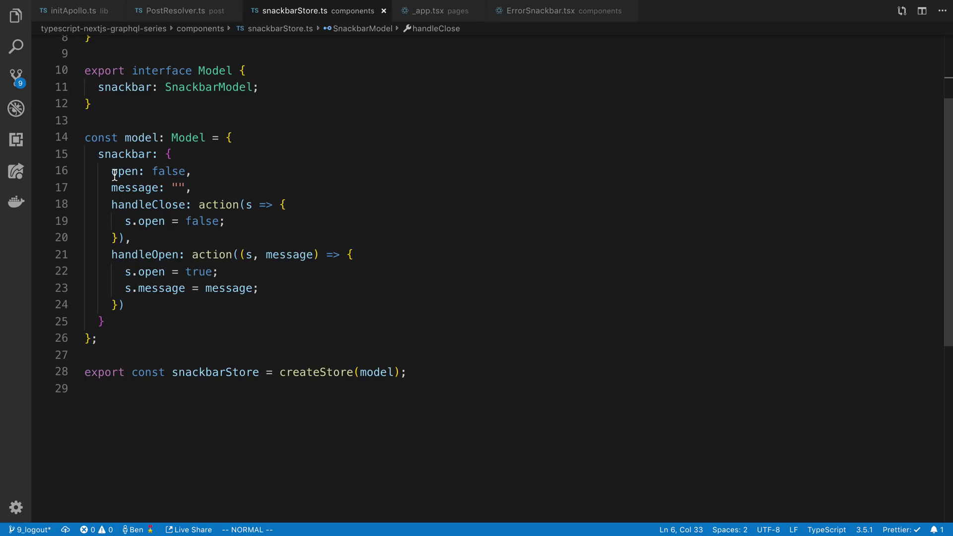
drag(112, 172, 187, 172)
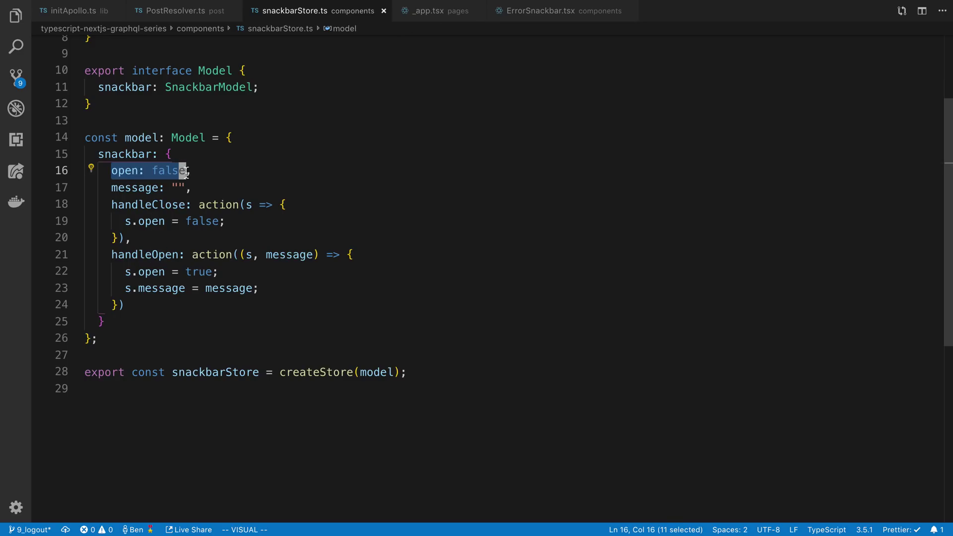
drag(113, 188, 182, 188)
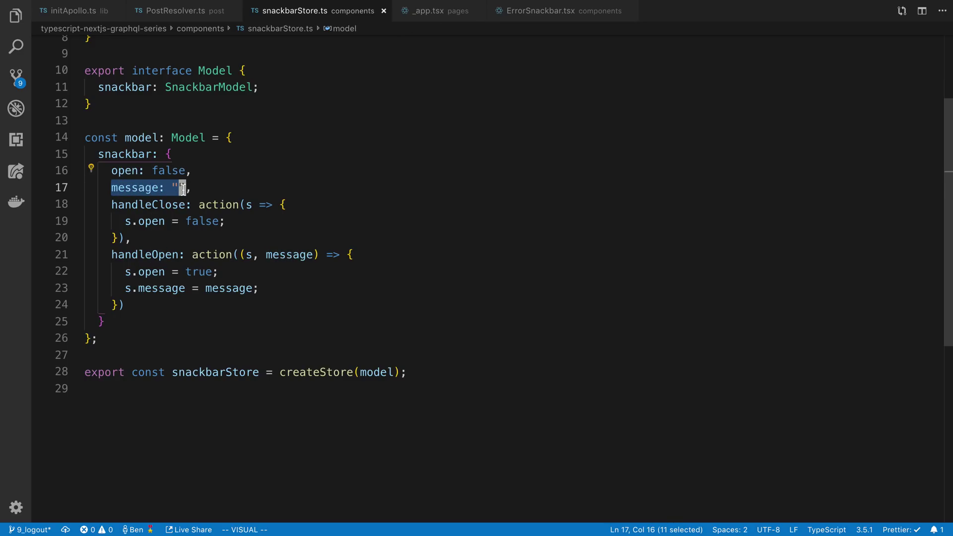
click(225, 187)
drag(113, 204, 170, 305)
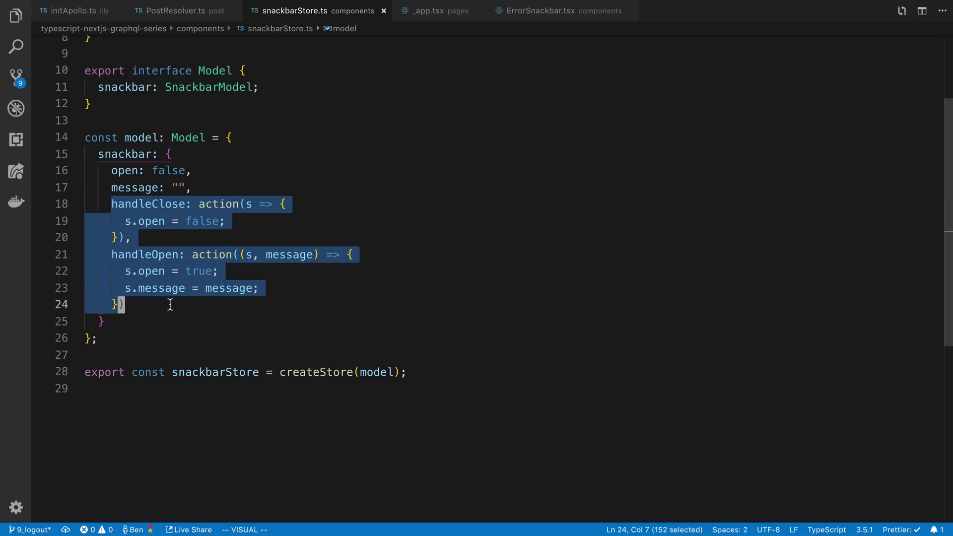
click(236, 237)
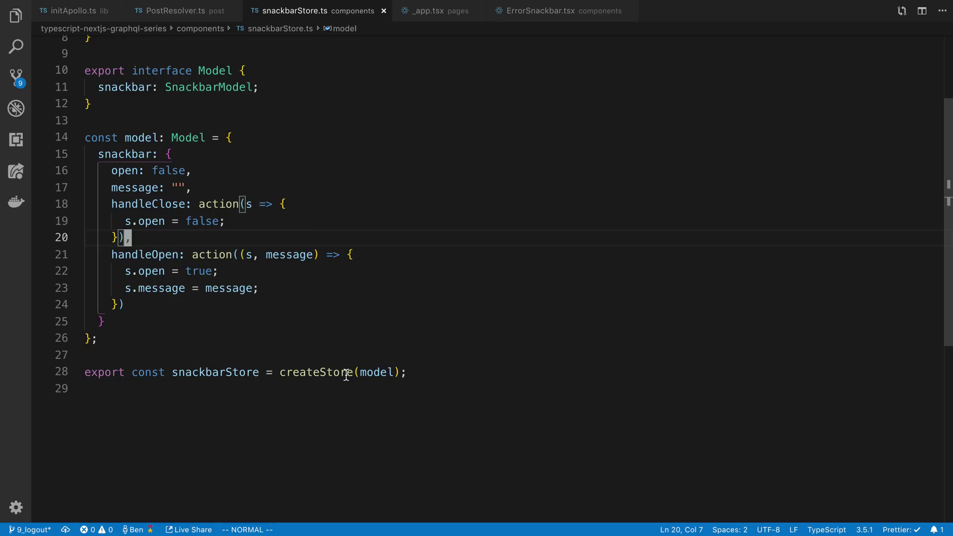
double_click(235, 371)
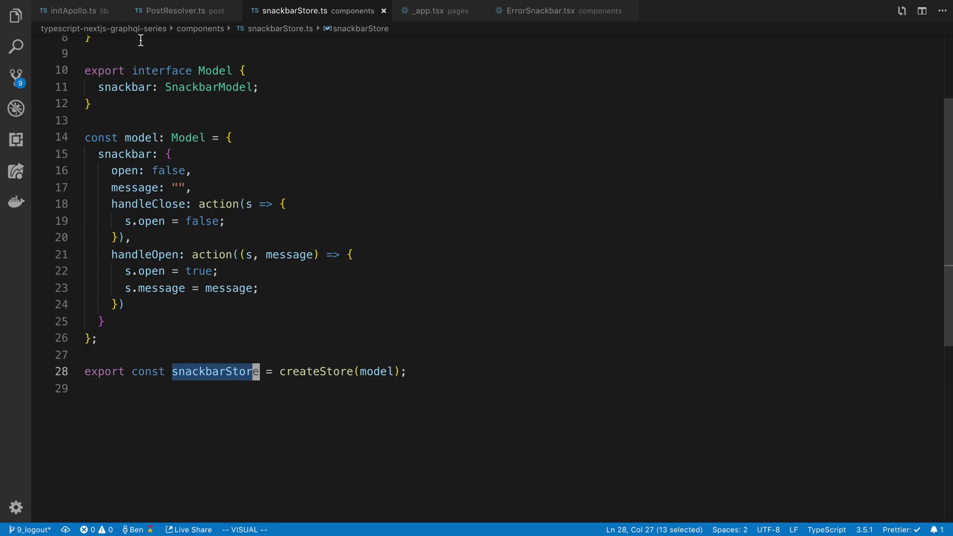
click(87, 13)
scroll(465, 290, down, 1)
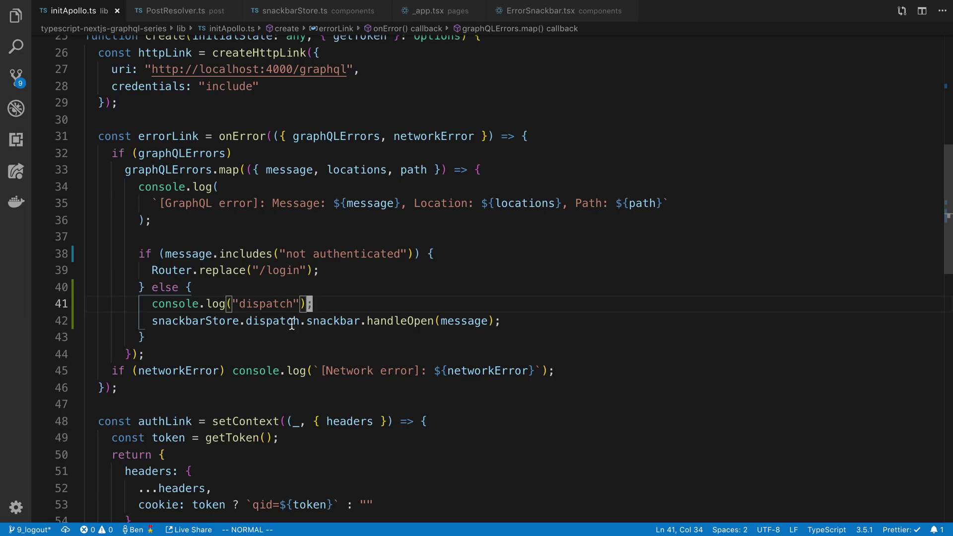
- Highlight snackbar and the handleOpen action in the errorLink dispatch call
double_click(334, 320)
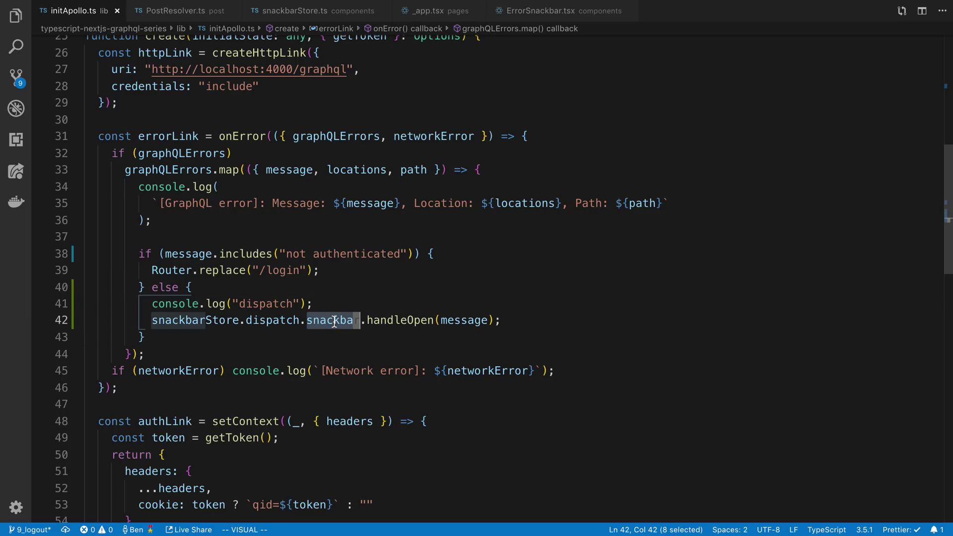
double_click(414, 320)
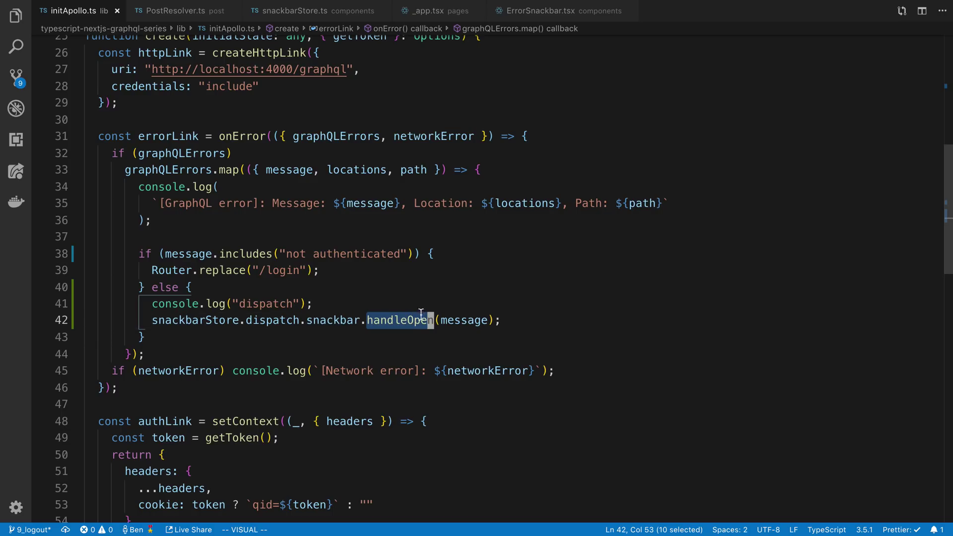
click(472, 319)
click(544, 305)
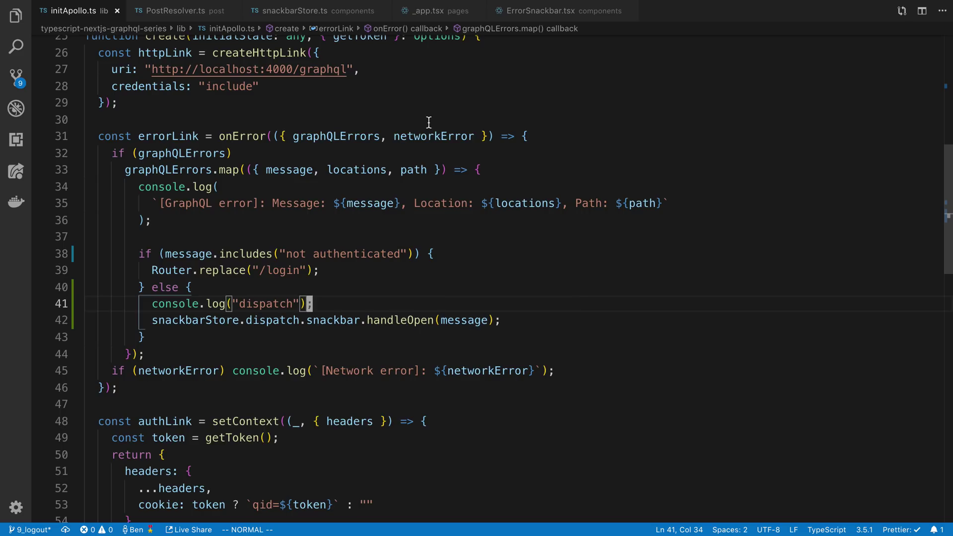
- In _app.tsx, highlight StoreProvider's snackbarStore and the ErrorSnackbar usage, then open ErrorSnackbar.tsx
click(439, 11)
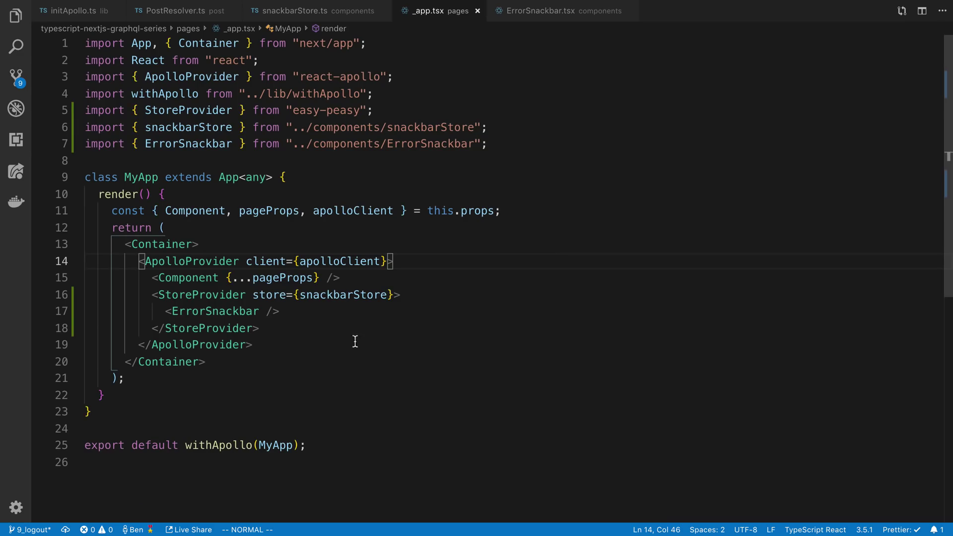
drag(151, 294, 420, 292)
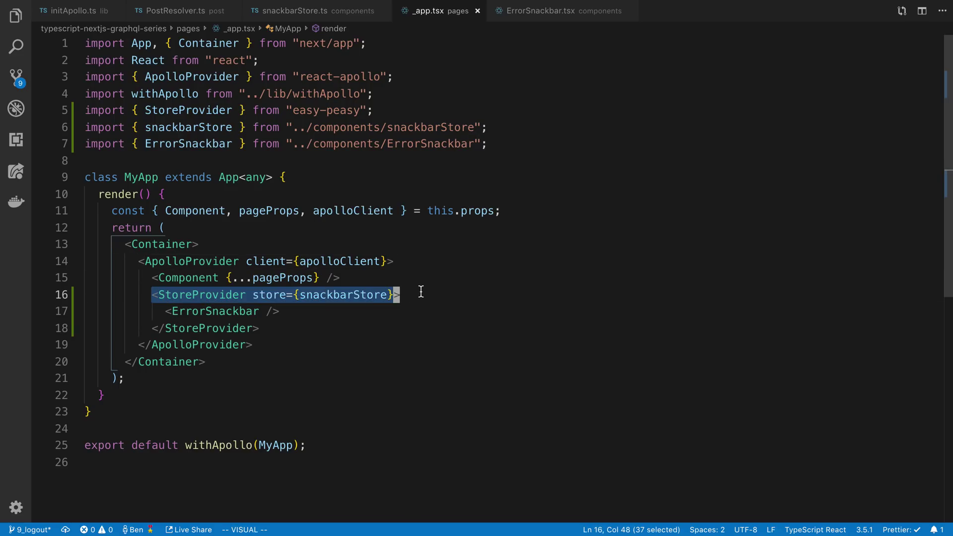
click(421, 292)
click(362, 295)
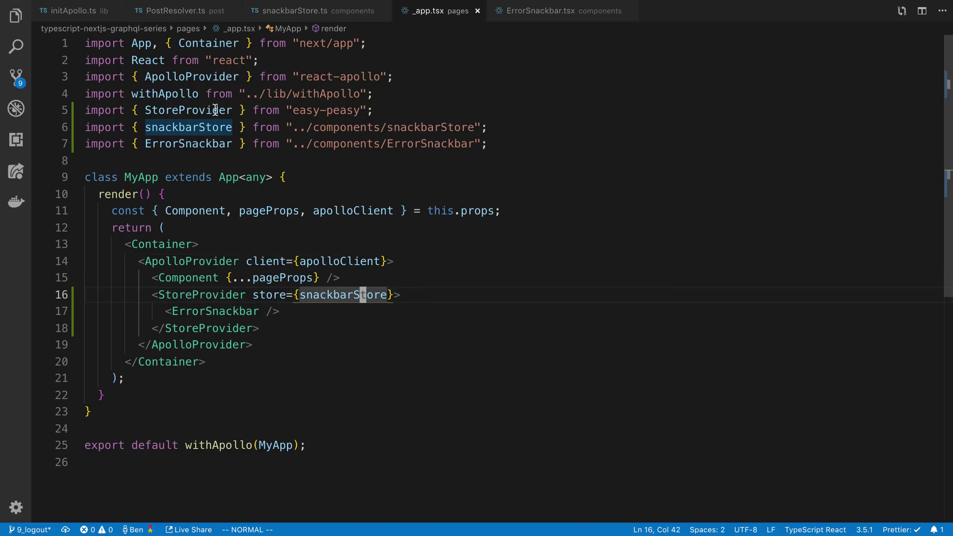
double_click(201, 312)
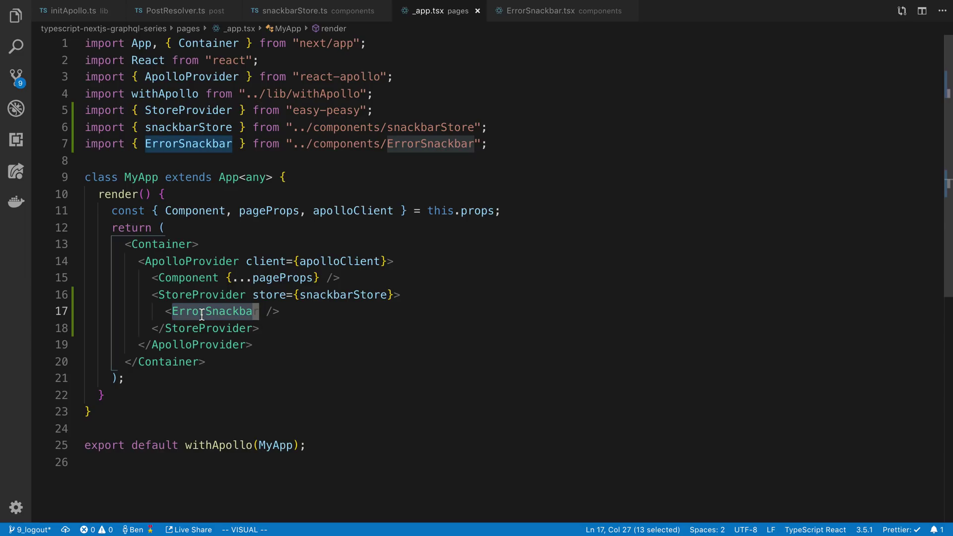
click(559, 15)
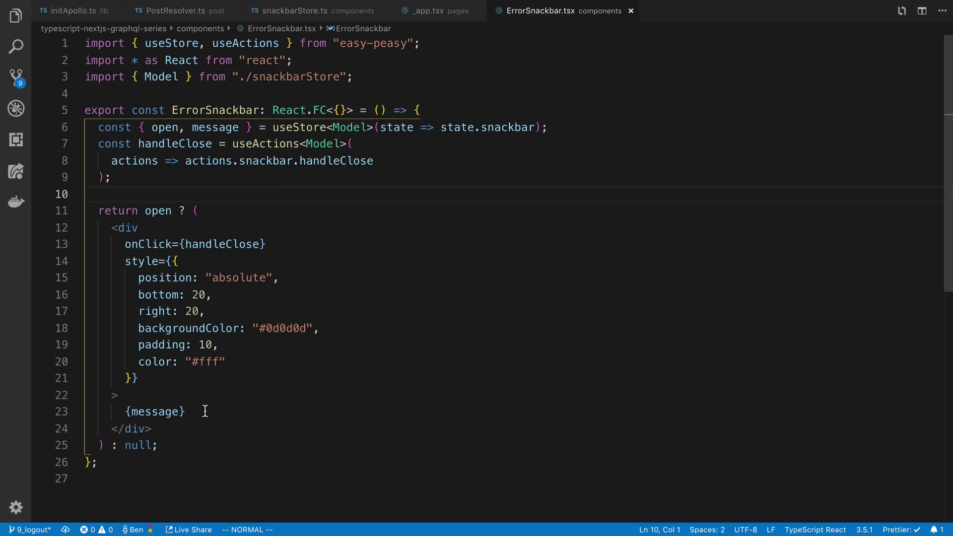
- Highlight the ErrorSnackbar markup on lines 12–24, including its message and style lines
drag(153, 429, 86, 227)
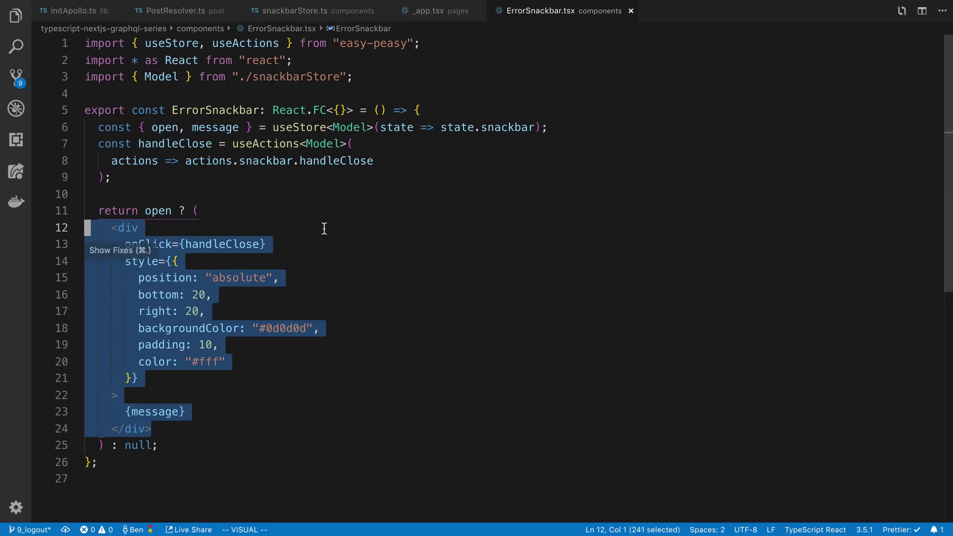
key(Escape)
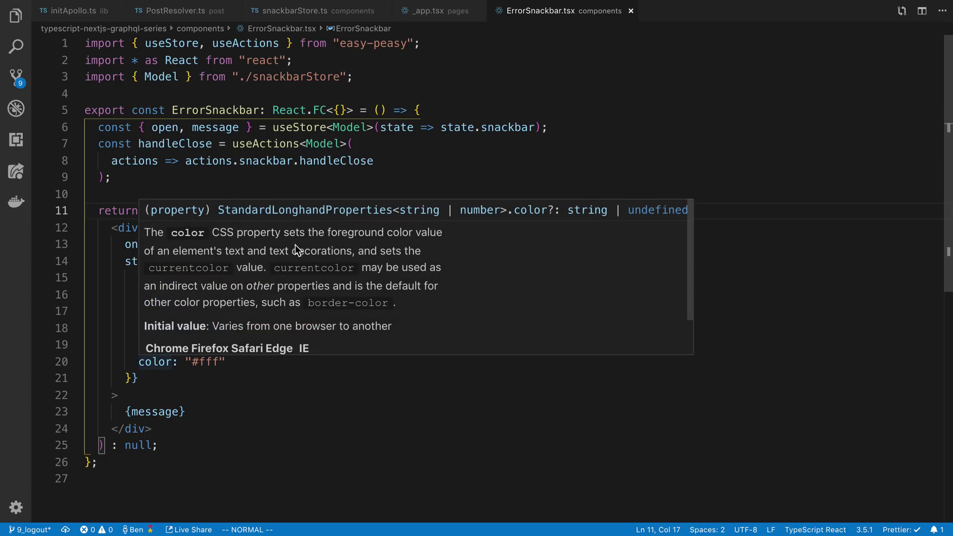
click(169, 412)
click(251, 378)
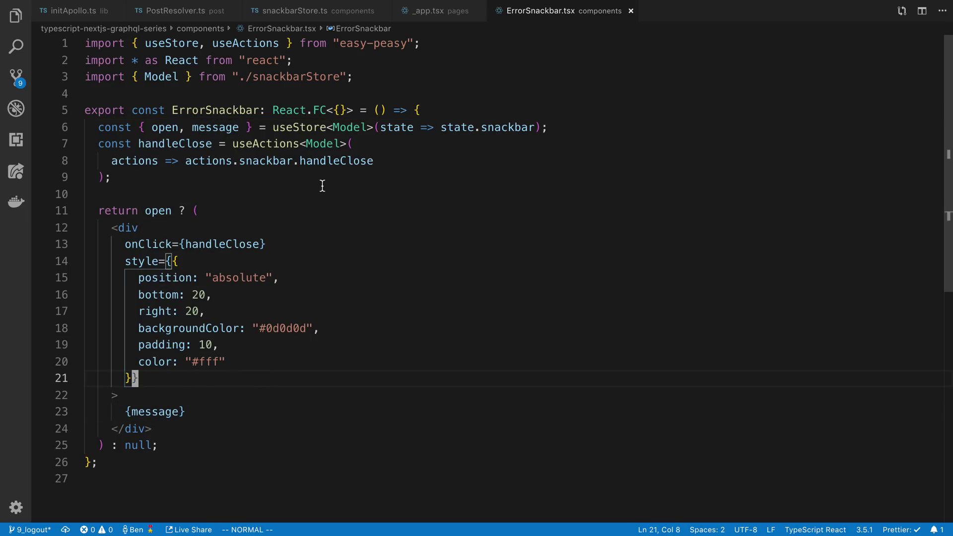
- Step through the store hook lines 6–9 and the easy-peasy import
drag(159, 177, 94, 127)
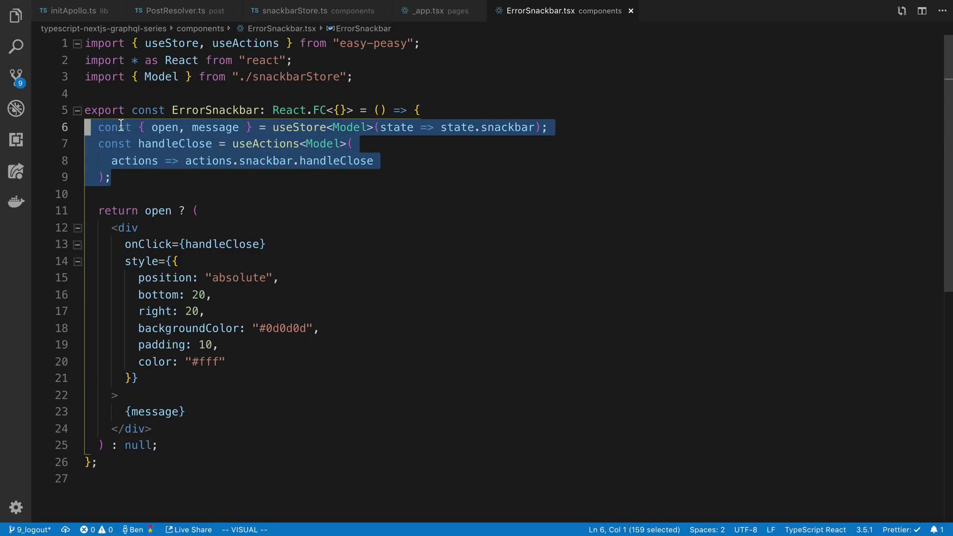
double_click(162, 127)
click(279, 128)
key(j)
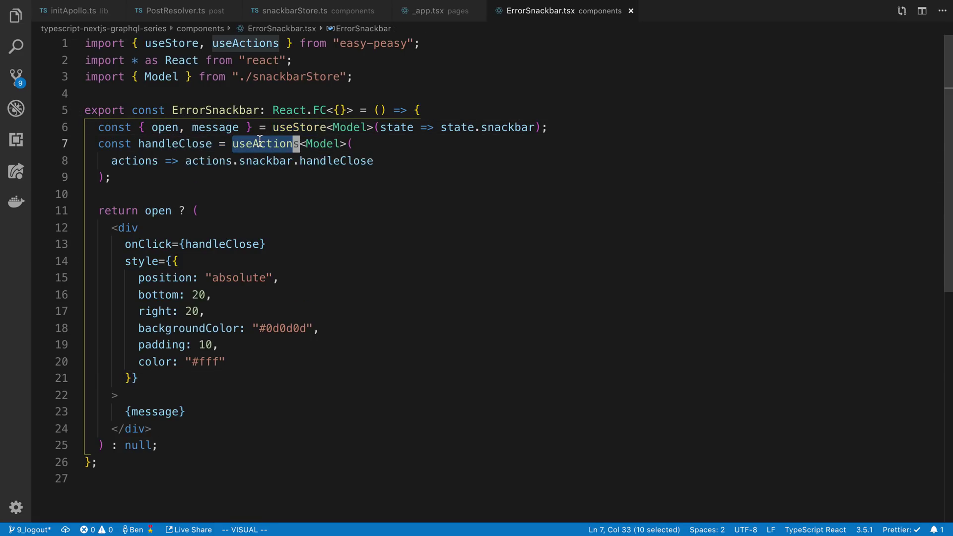
click(341, 127)
click(348, 44)
key($)
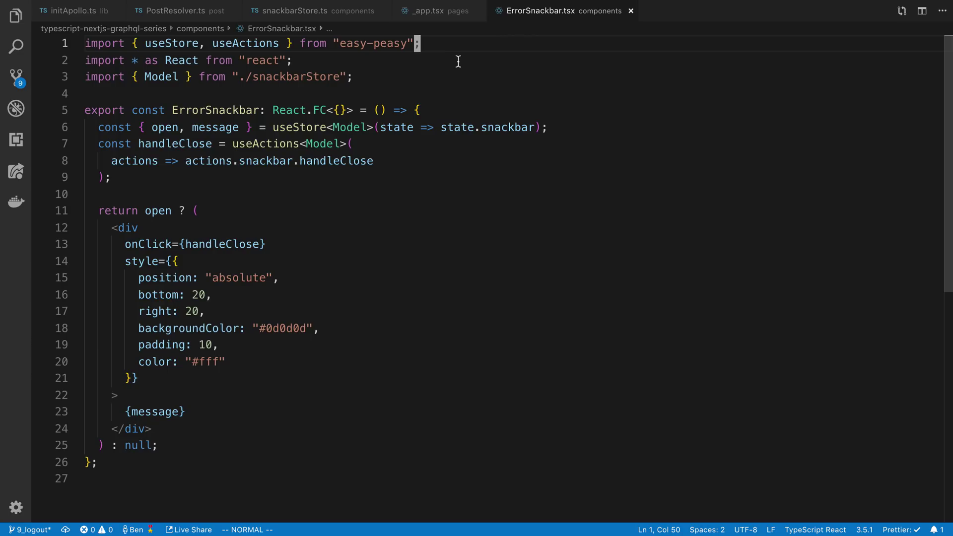
mouse_move(436, 10)
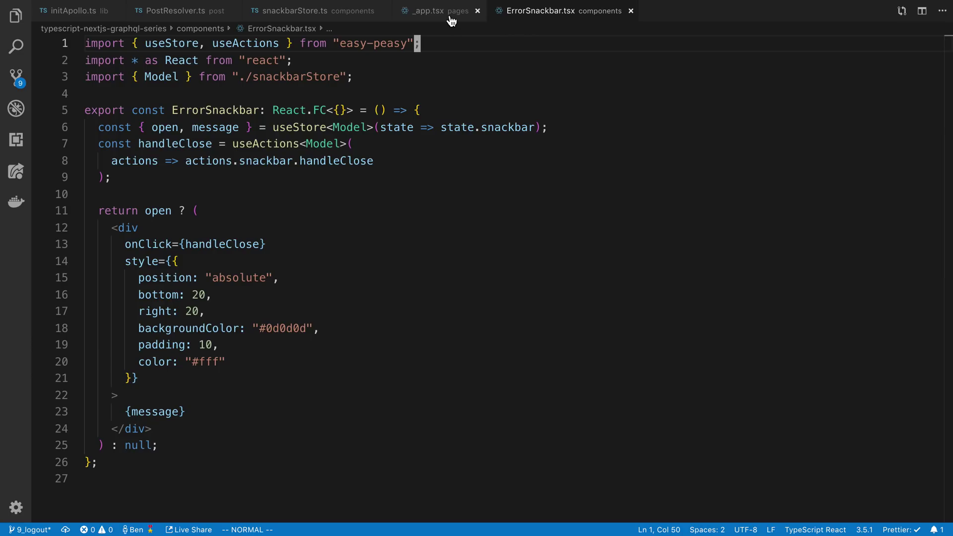
- Highlight the component's returned markup, then go back to initApollo.ts
drag(230, 461, 153, 244)
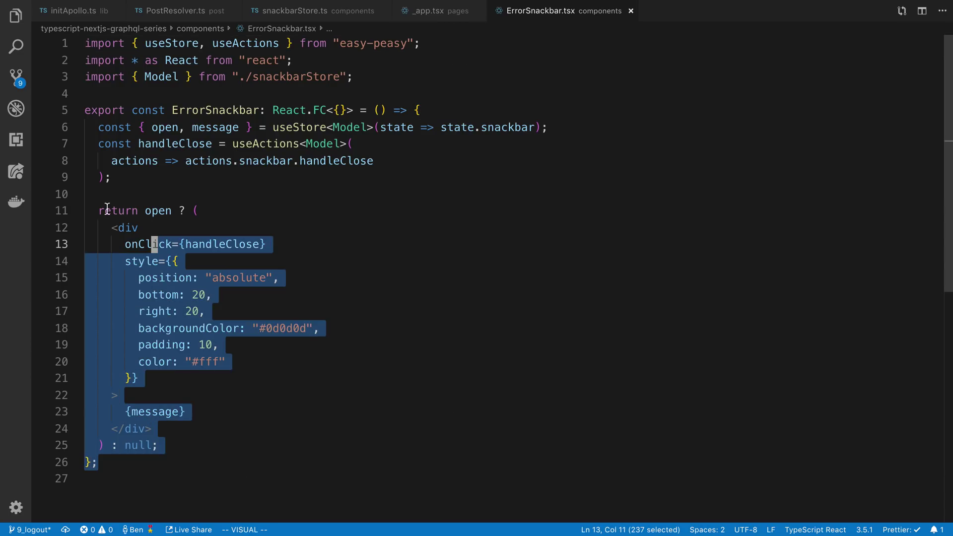
click(420, 178)
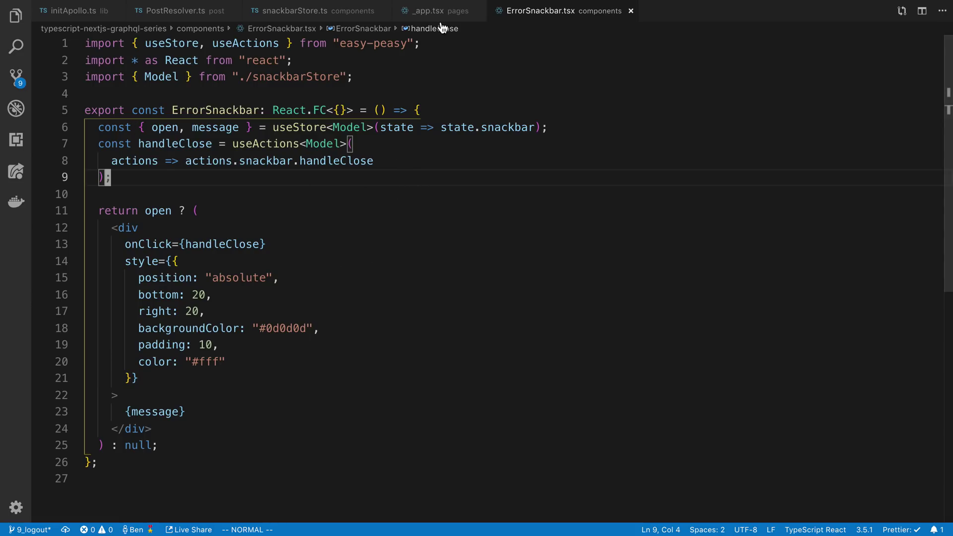
click(82, 13)
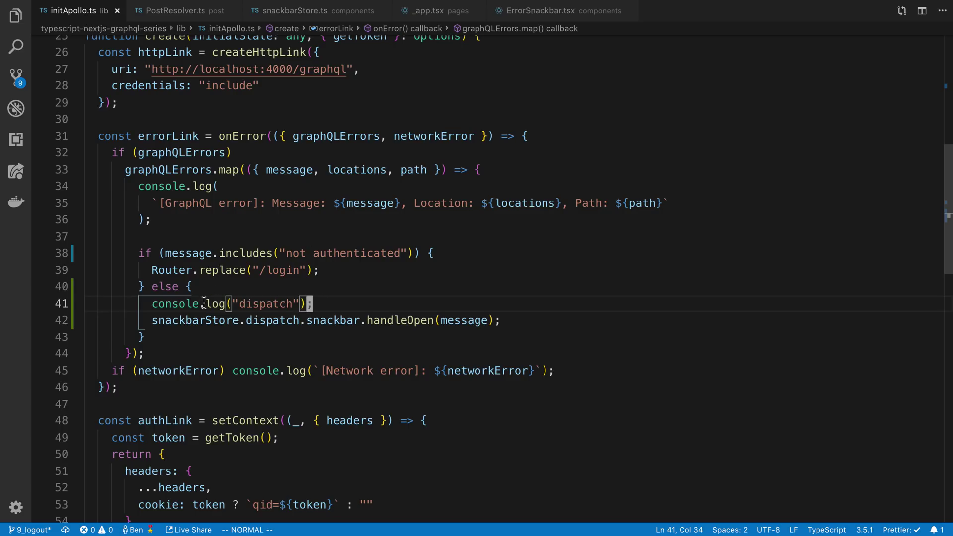
drag(145, 322, 613, 319)
click(606, 298)
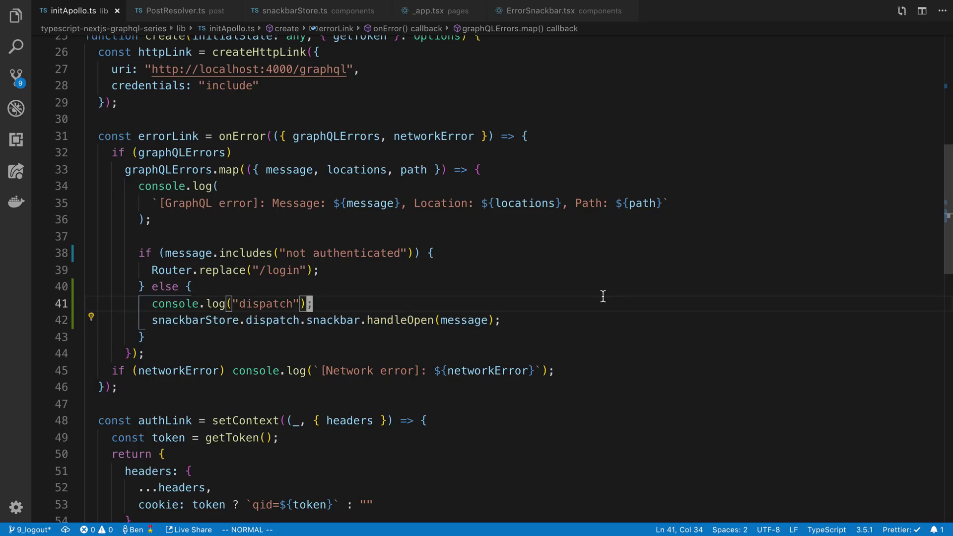